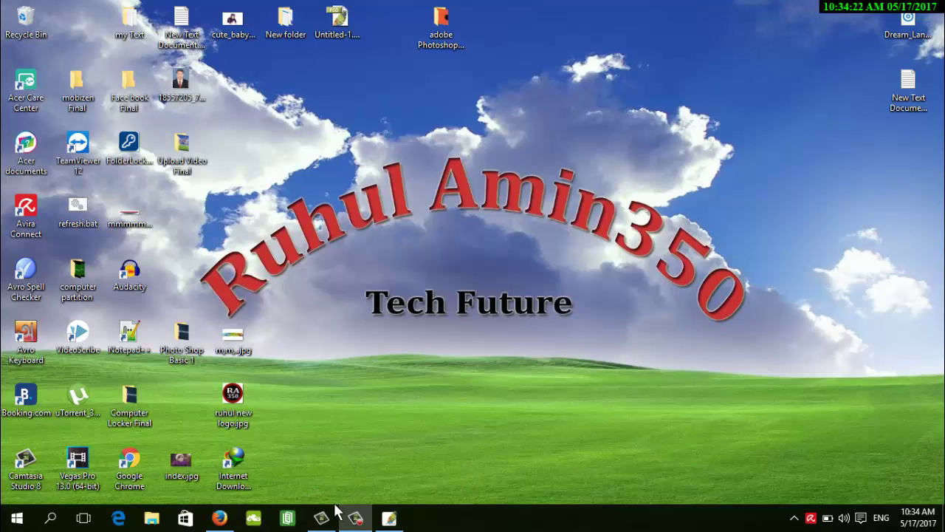
Step: Bring Photoshop to the front and select the Magnetic Lasso Tool
left_click(385, 521)
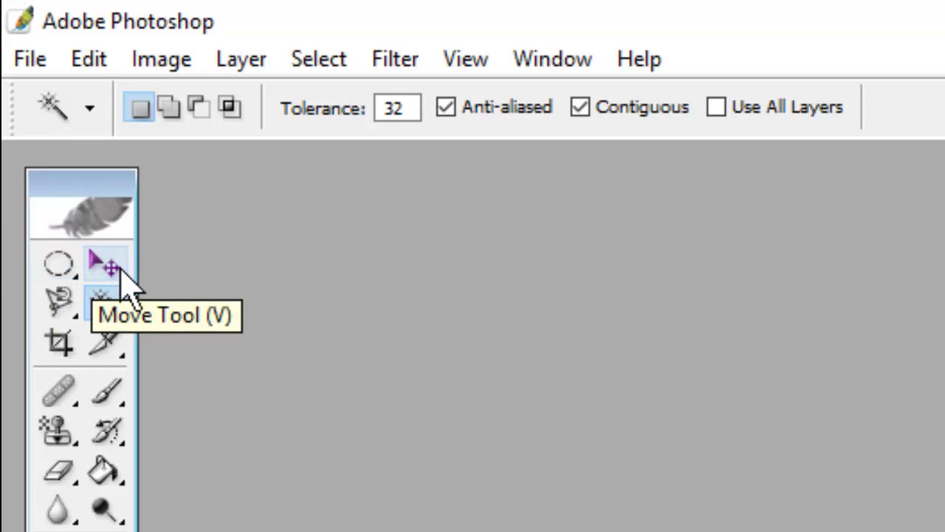
left_click(70, 319)
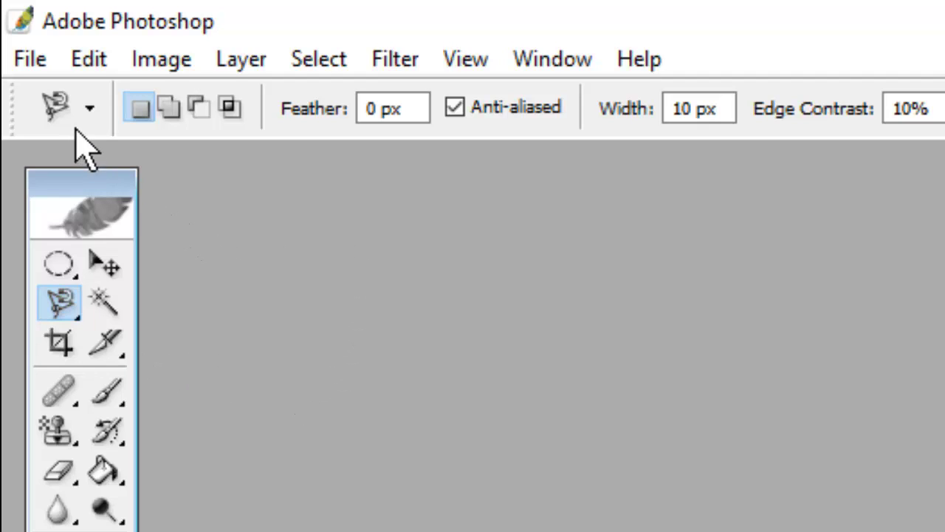
Step: Open the man's portrait JPG from the Desktop and maximize its document window
left_click(31, 59)
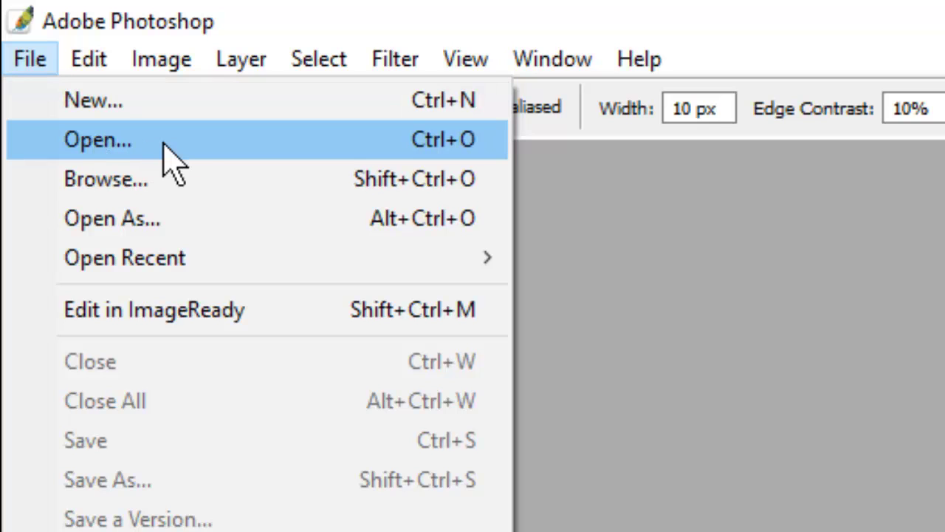
left_click(347, 146)
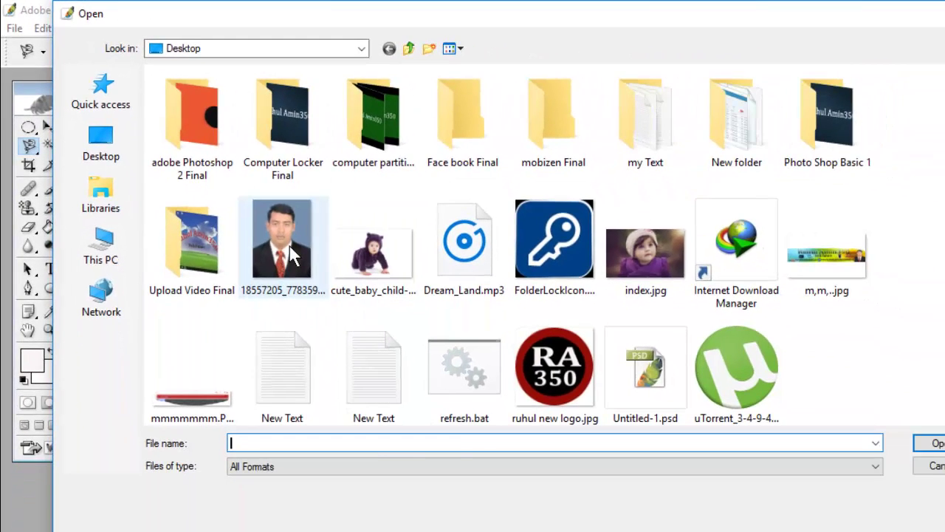
left_click(290, 246)
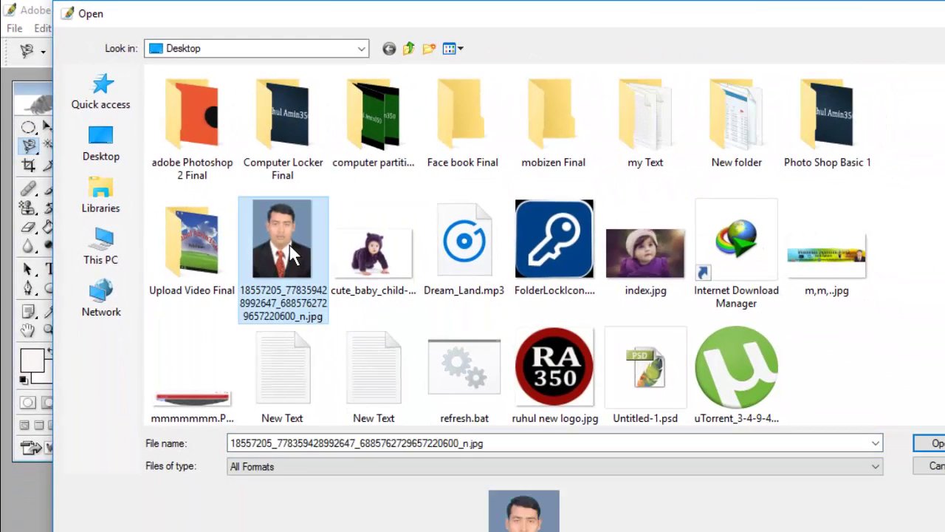
left_click(928, 444)
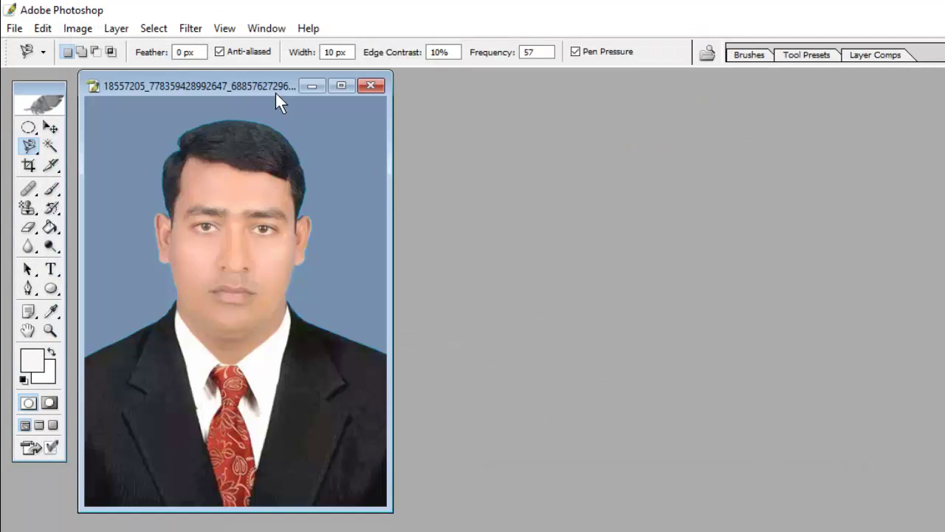
left_click(342, 86)
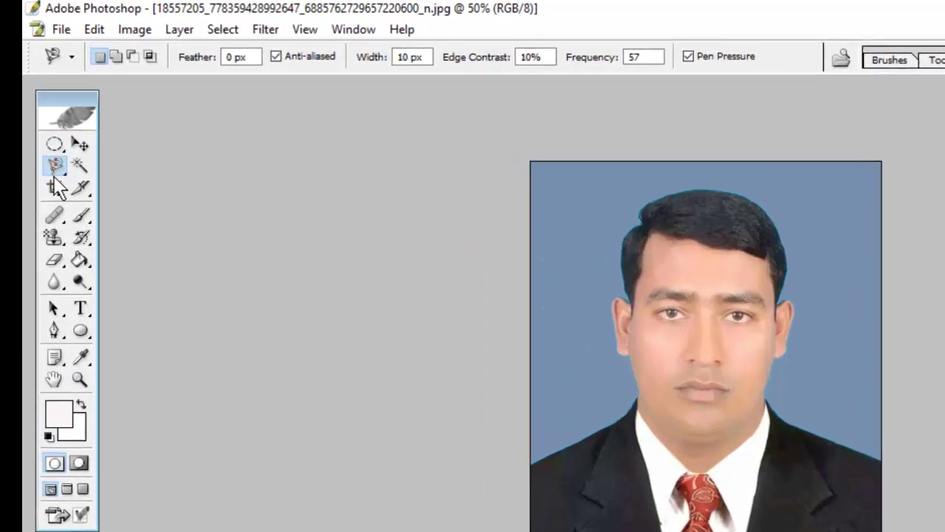
left_click(54, 166)
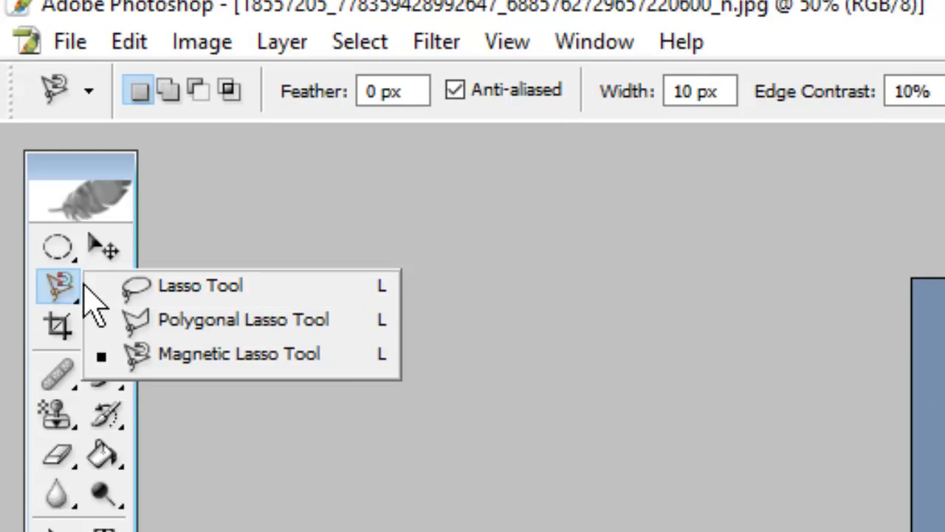
Step: Switch from the Magnetic Lasso to the plain Lasso Tool
left_click(53, 294)
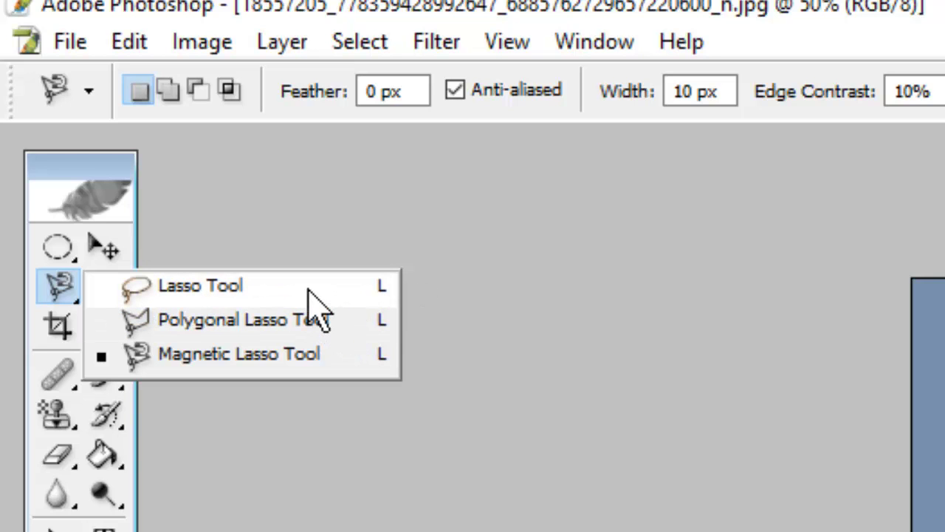
left_click(250, 285)
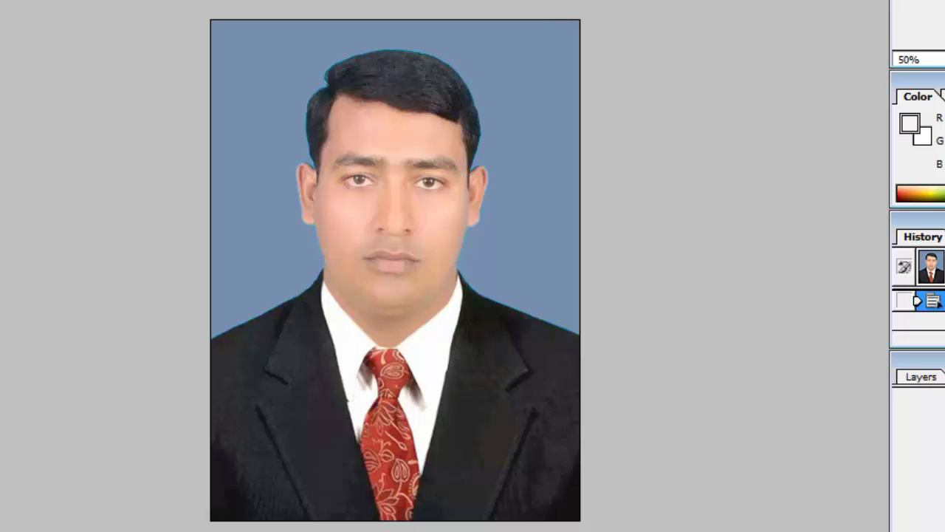
Step: Zoom to 66.67% and lasso around the man's hair, ears and jacket, closing the selection
key("ctrl+plus")
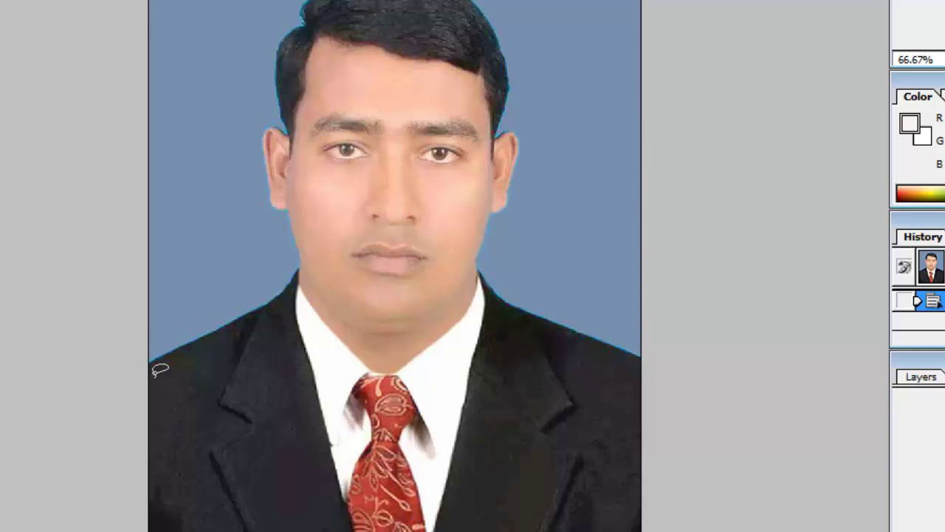
mouse_move(154, 372)
left_mouse_down()
mouse_move(260, 321)
mouse_move(307, 278)
mouse_move(274, 193)
mouse_move(265, 138)
mouse_move(337, 164)
mouse_move(334, 95)
mouse_move(371, 44)
mouse_move(417, 31)
mouse_move(480, 31)
mouse_move(522, 98)
mouse_move(515, 180)
mouse_move(523, 170)
left_mouse_up()
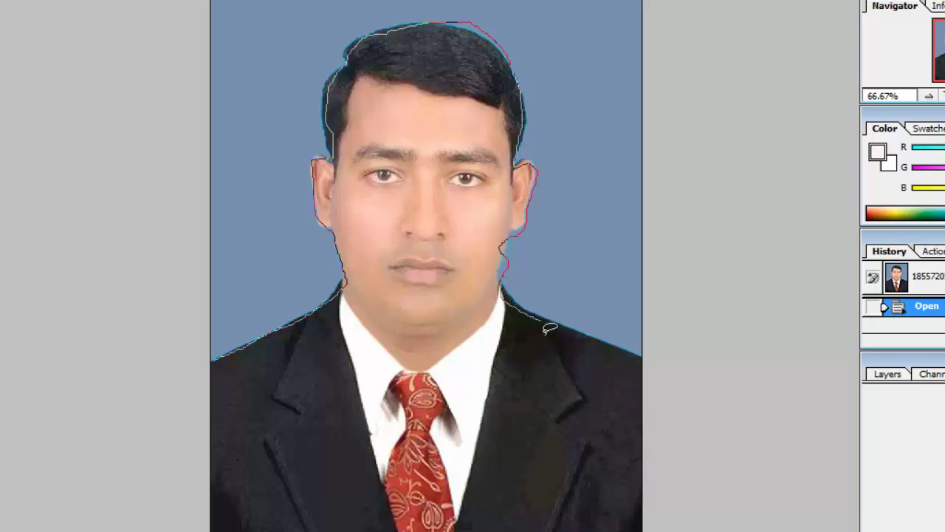
left_click_drag(647, 405, 618, 521)
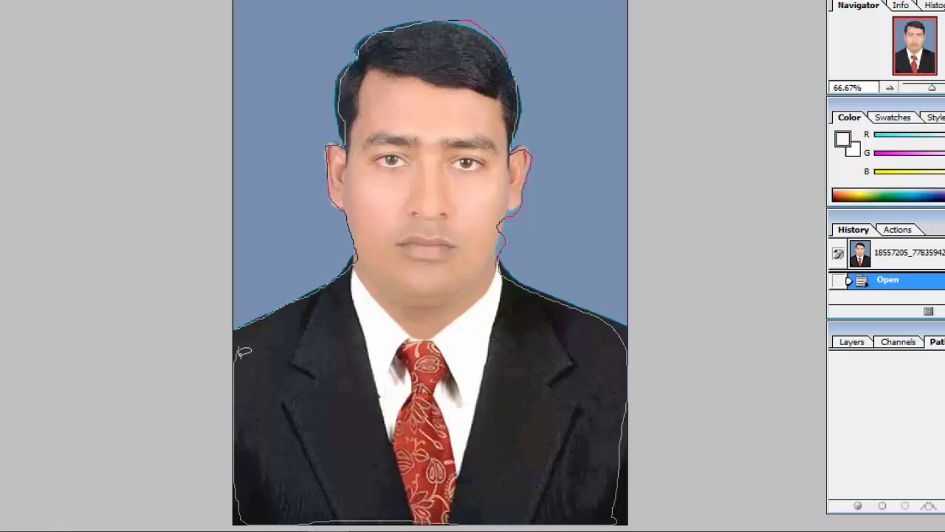
scroll(265, 343, "up", 2)
scroll(332, 323, "up", 2)
scroll(387, 293, "up", 1)
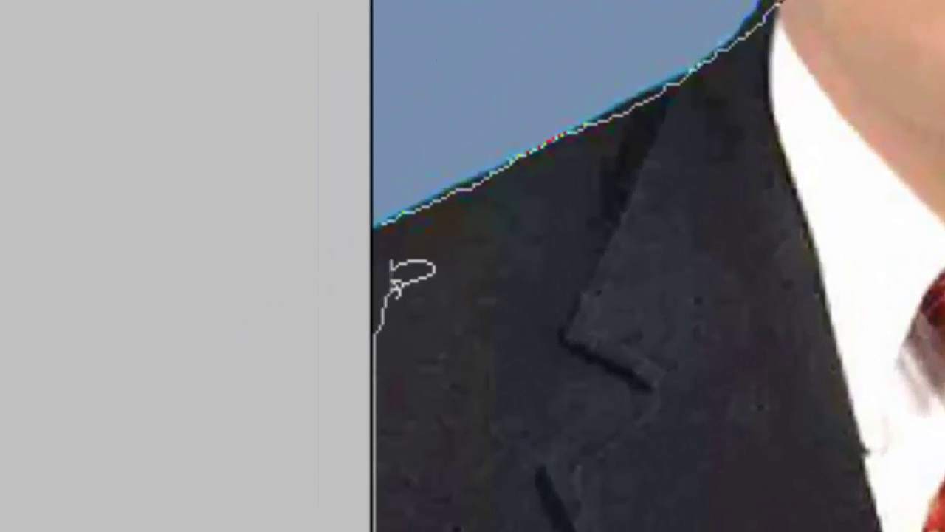
left_click(384, 251)
scroll(384, 295, "down", 2)
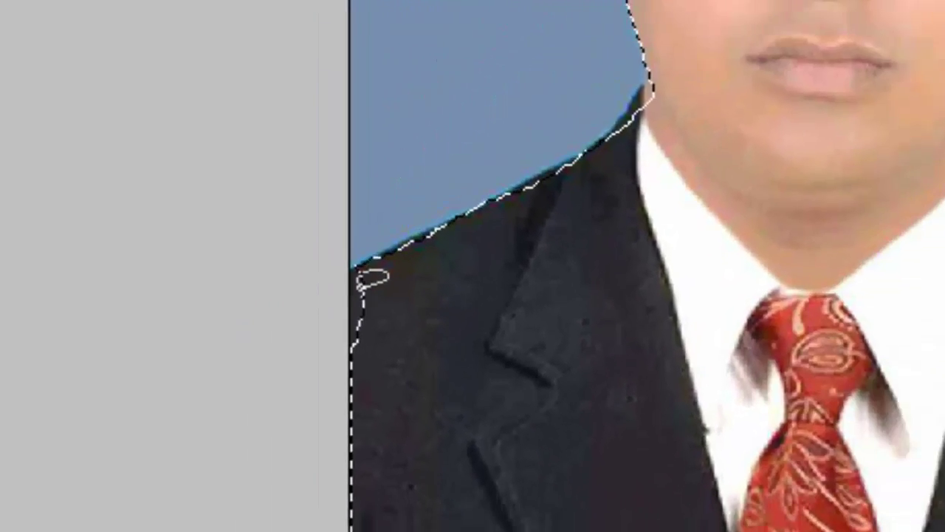
scroll(343, 340, "down", 3)
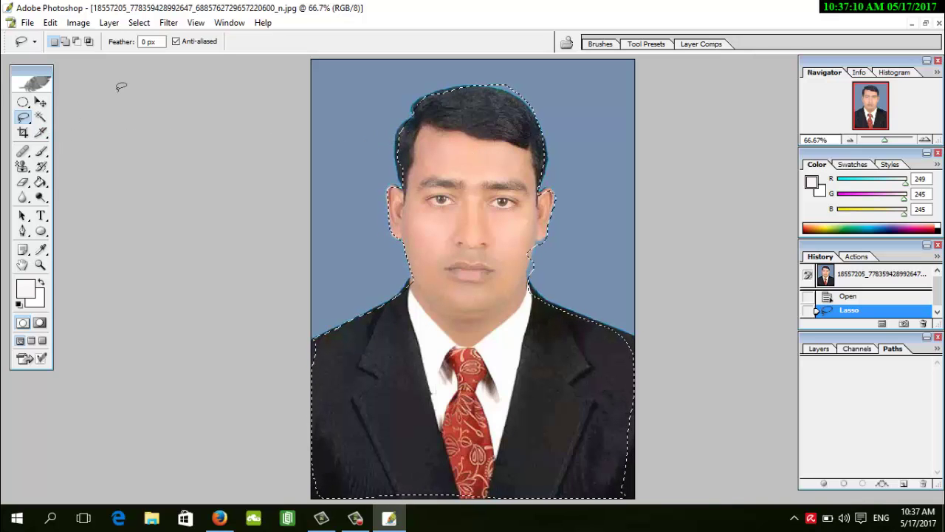
Step: Create a white 1280×720 px, 300 ppi document, Untitled-1, floating beside the photo
left_click(925, 24)
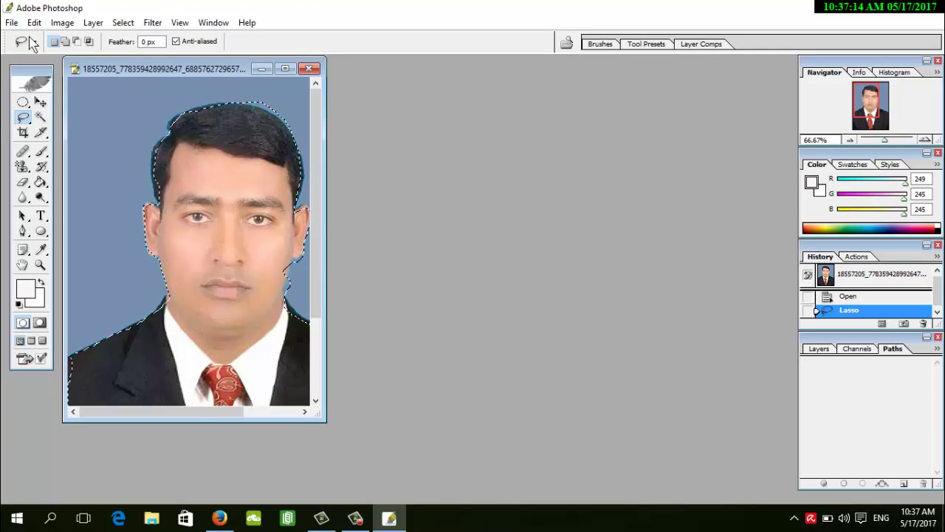
left_click(12, 23)
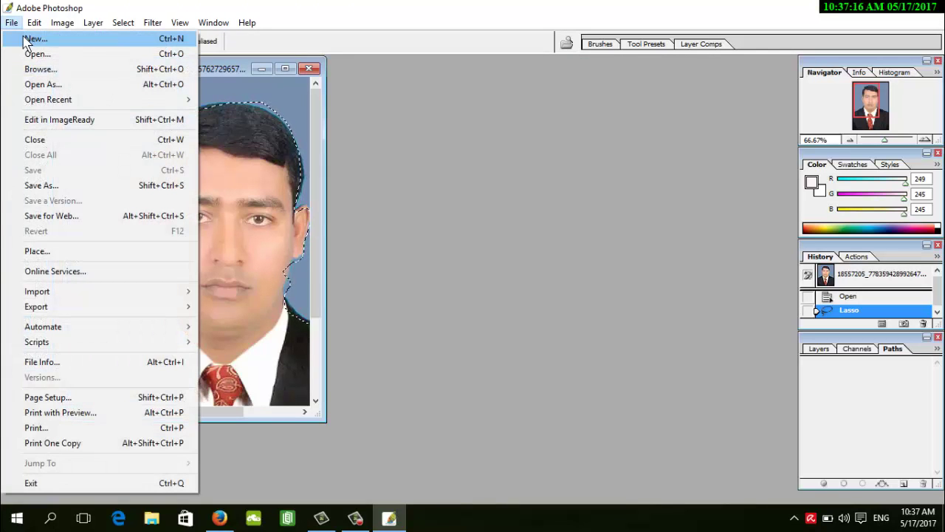
left_click(27, 40)
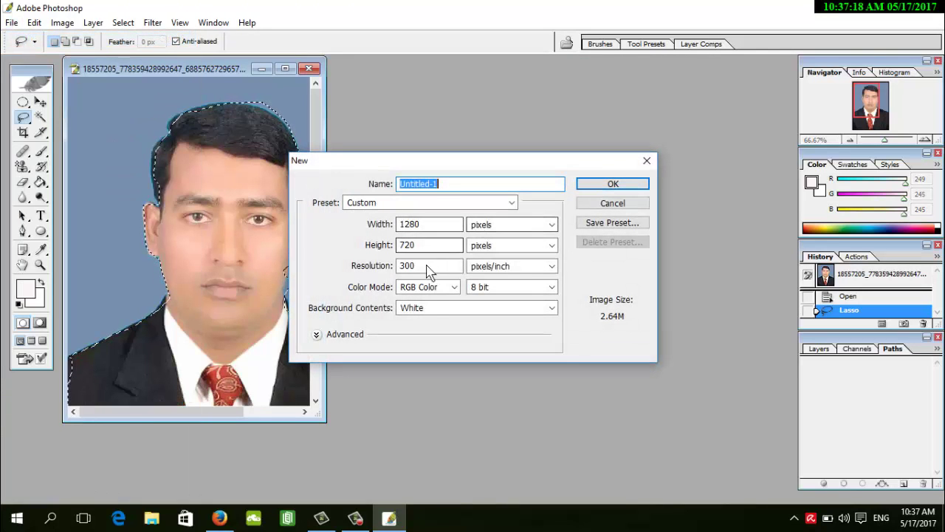
left_click(613, 185)
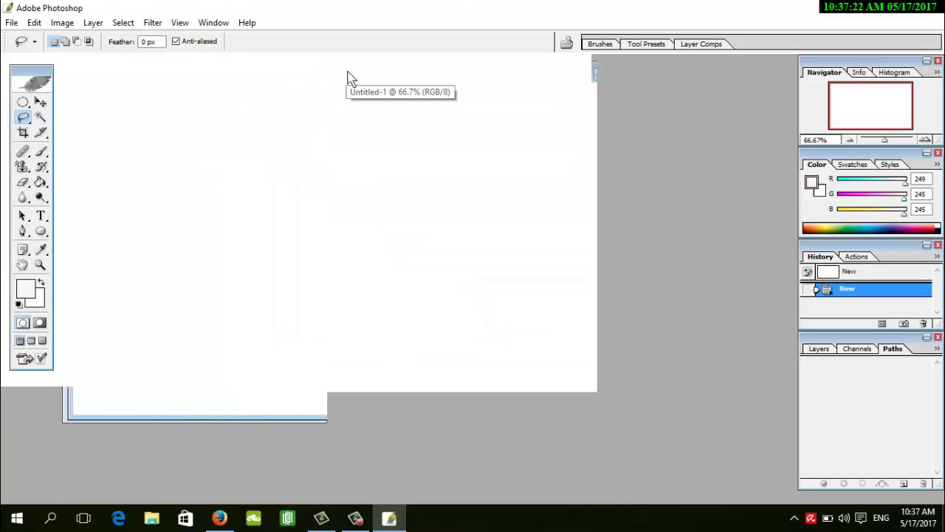
double_click(348, 74)
left_click(926, 23)
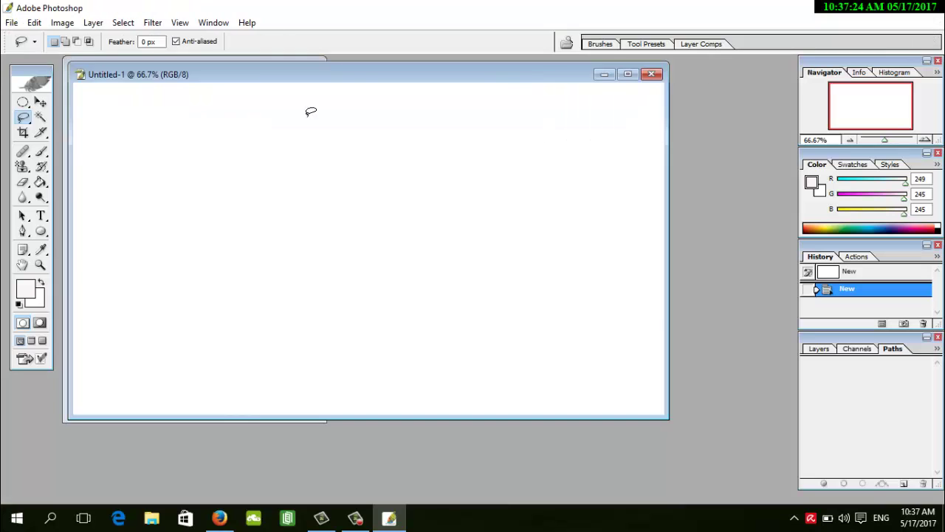
left_click_drag(212, 80, 411, 116)
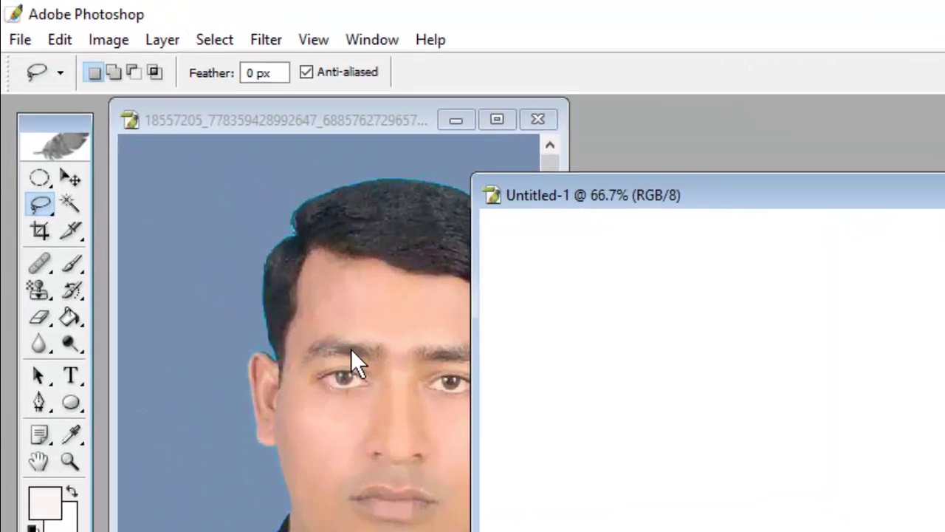
Step: Drag the selected man with the Move tool into Untitled-1 as Layer 1
left_click(351, 350)
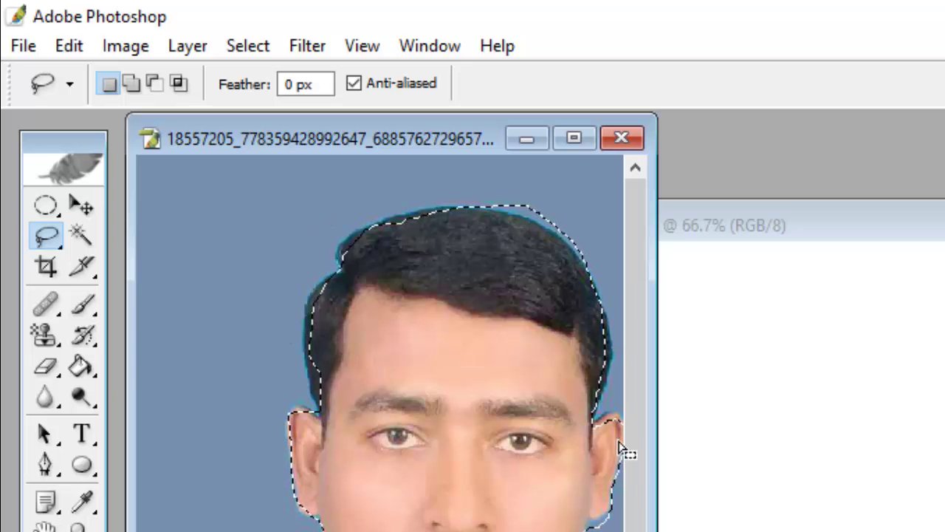
left_click(78, 205)
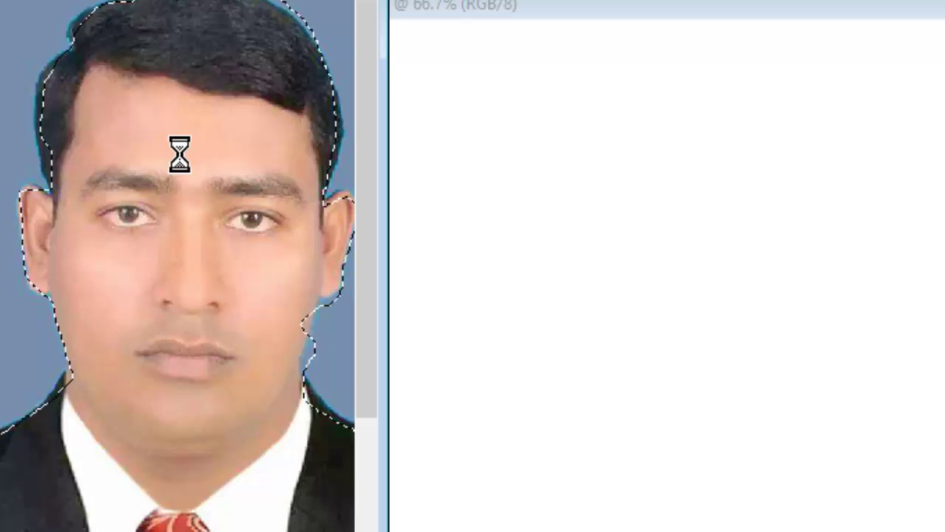
left_click_drag(208, 148, 676, 283)
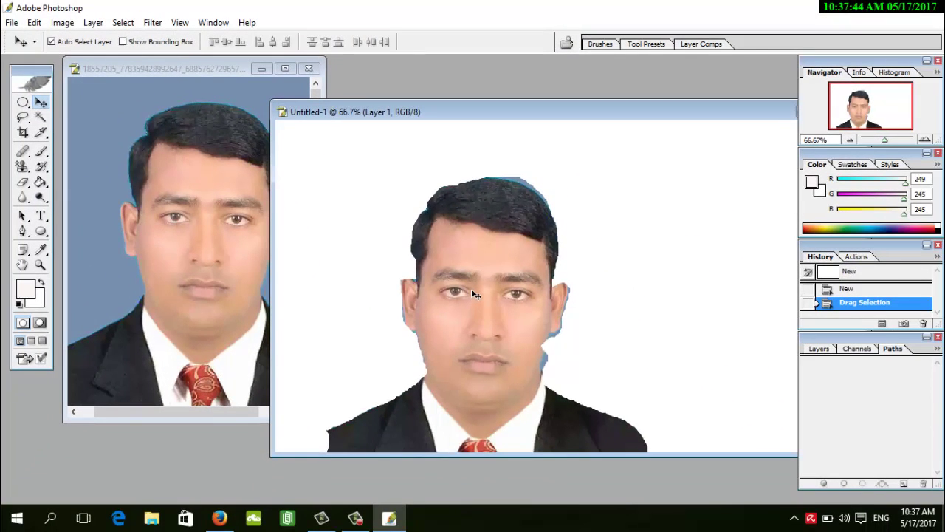
mouse_move(472, 266)
left_mouse_down()
mouse_move(491, 218)
mouse_move(491, 233)
left_mouse_up()
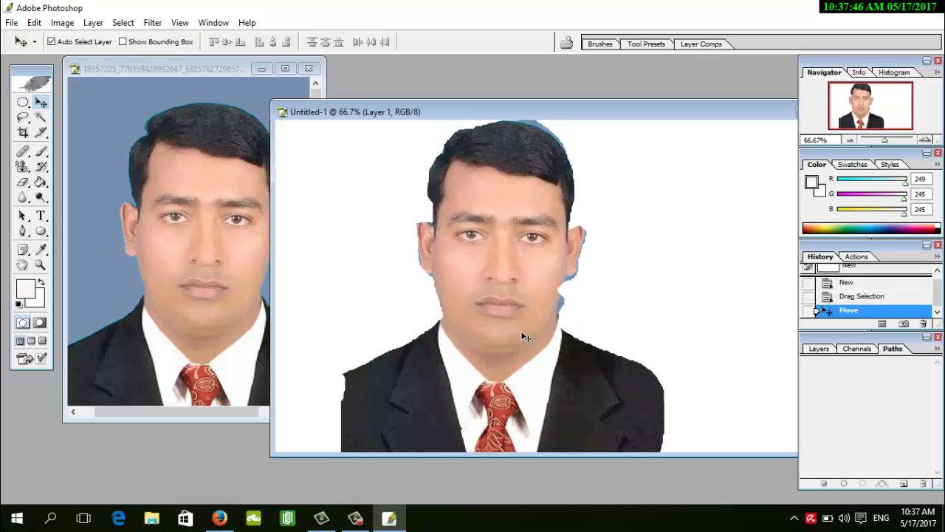
scroll(524, 337, "up", 1)
mouse_move(681, 120)
left_mouse_down()
mouse_move(643, 99)
mouse_move(643, 85)
left_mouse_up()
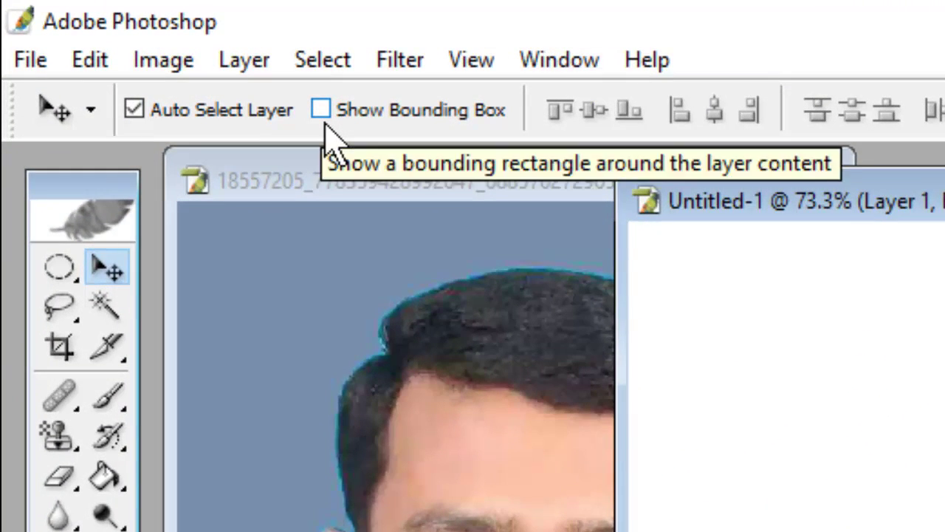
Step: Enable Show Bounding Box and shrink the portrait toward the canvas's right side
left_click(321, 110)
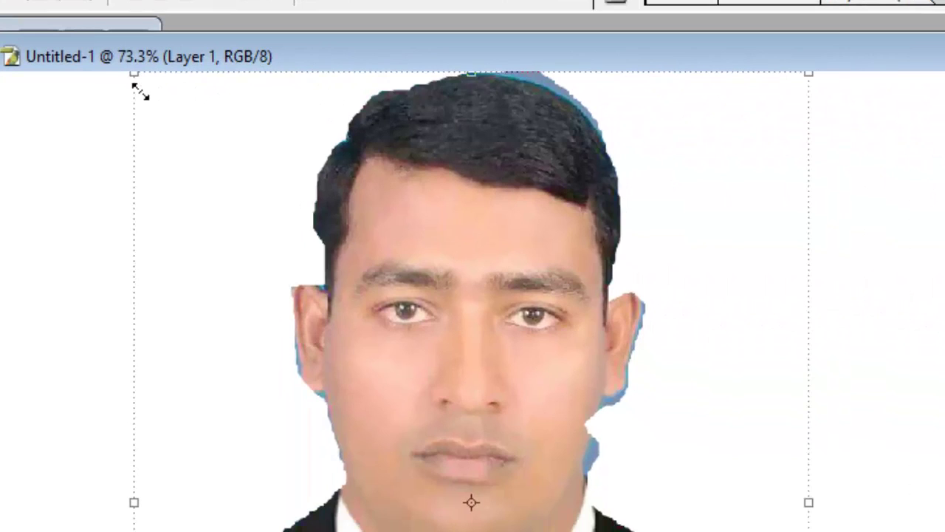
left_click_drag(140, 92, 262, 418)
left_click_drag(451, 509, 420, 231)
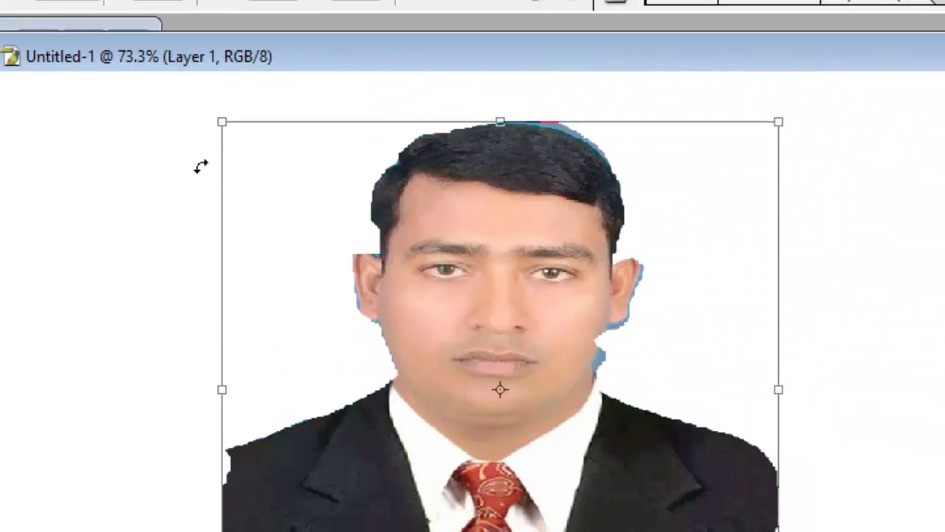
mouse_move(225, 122)
left_mouse_down()
mouse_move(380, 221)
mouse_move(397, 213)
mouse_move(388, 190)
left_mouse_up()
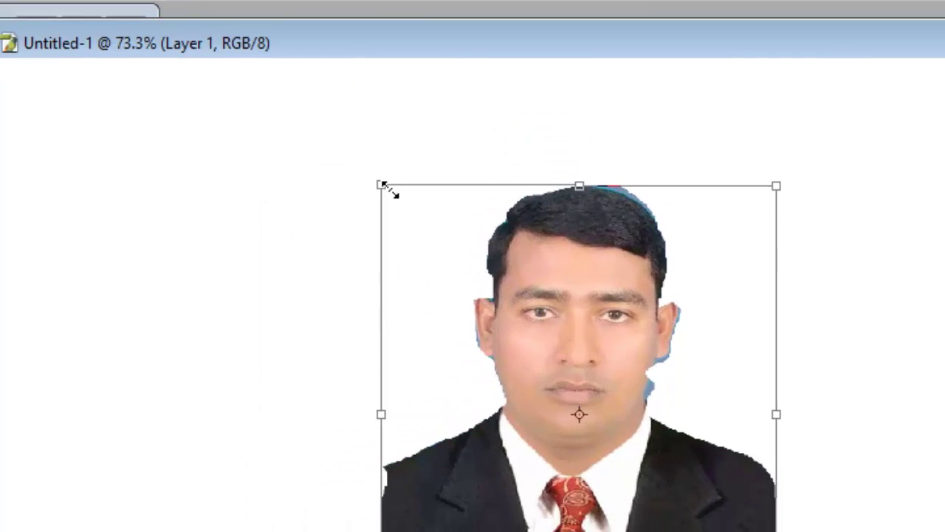
mouse_move(581, 203)
left_mouse_down()
mouse_move(569, 142)
mouse_move(781, 95)
mouse_move(801, 80)
left_mouse_up()
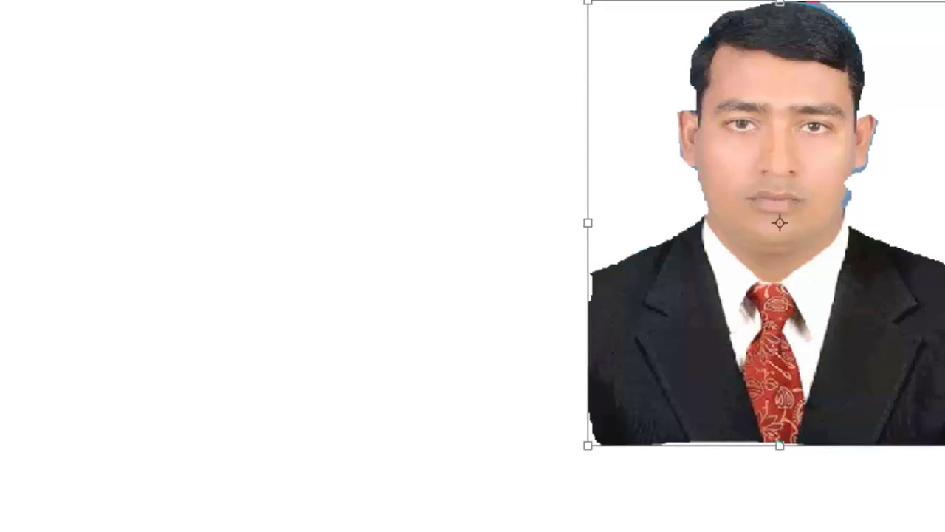
left_click(295, 85)
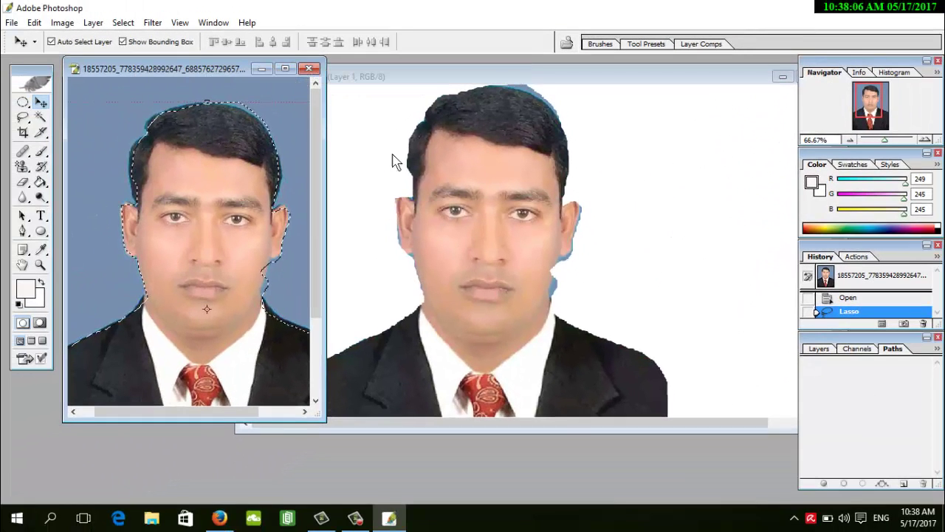
Step: Scale the portrait to about half size at the canvas's upper right and apply the transform
left_click(266, 115)
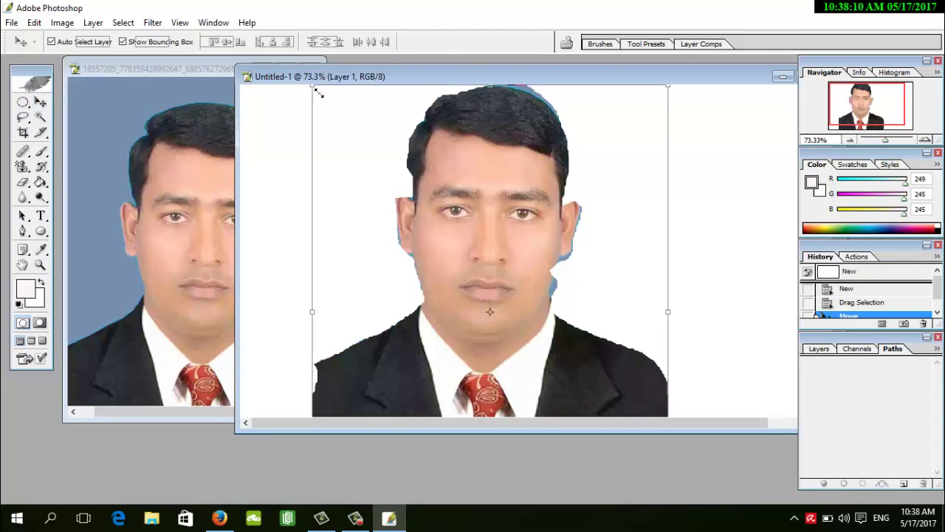
mouse_move(316, 87)
left_mouse_down()
mouse_move(539, 327)
mouse_move(612, 165)
mouse_move(578, 162)
left_mouse_up()
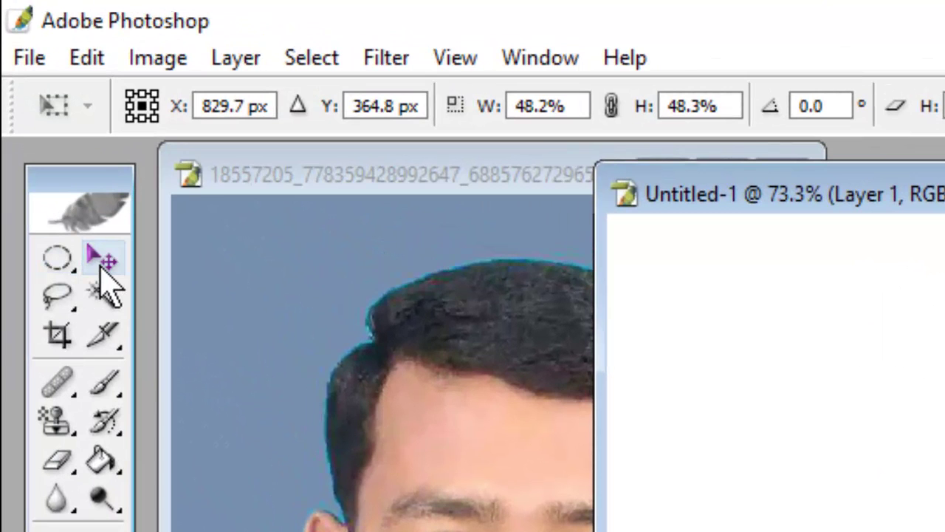
left_click(99, 268)
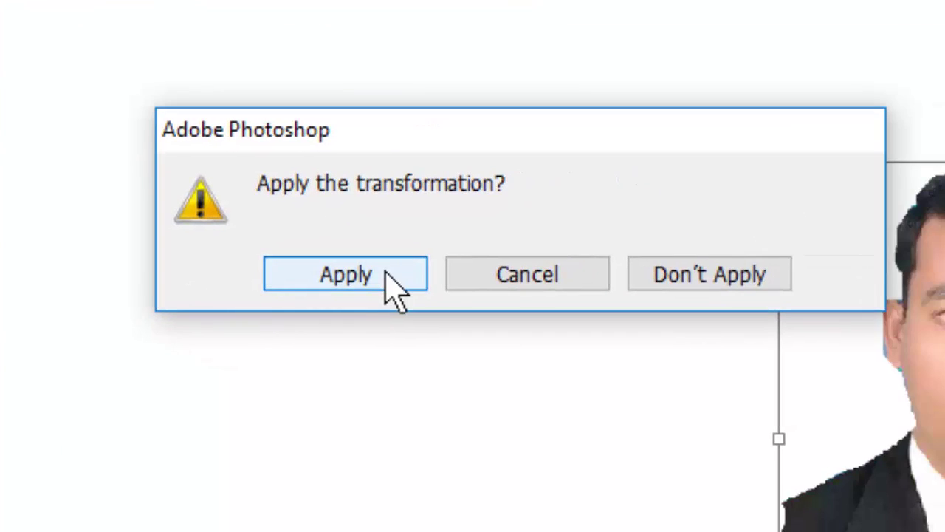
left_click(386, 272)
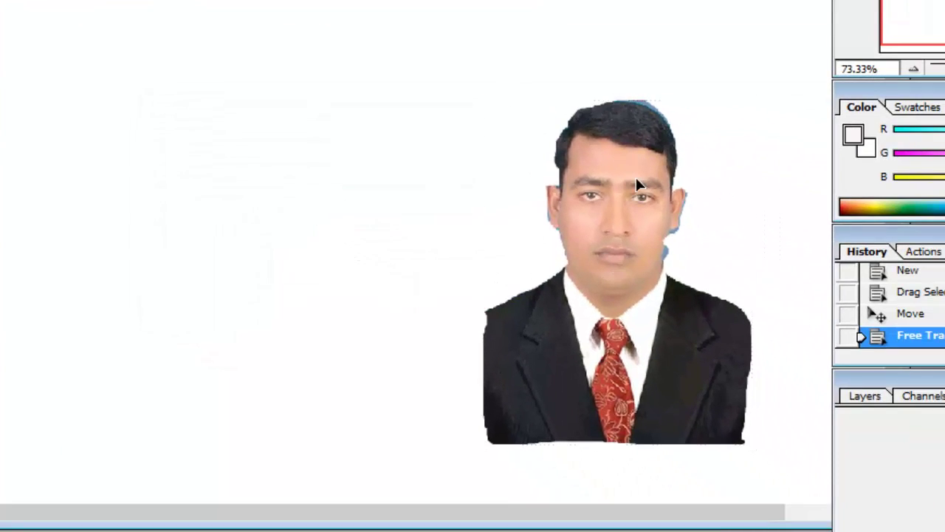
left_click_drag(636, 177, 668, 105)
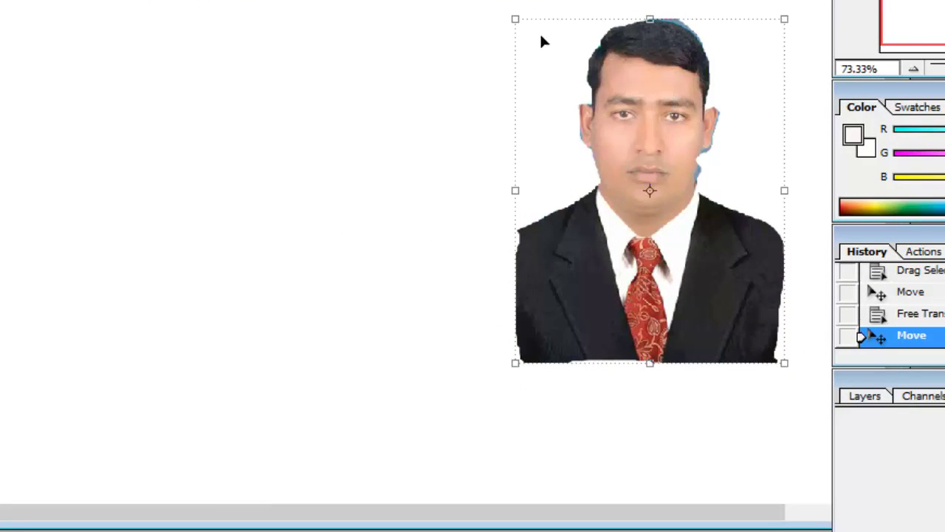
left_click_drag(523, 35, 580, 66)
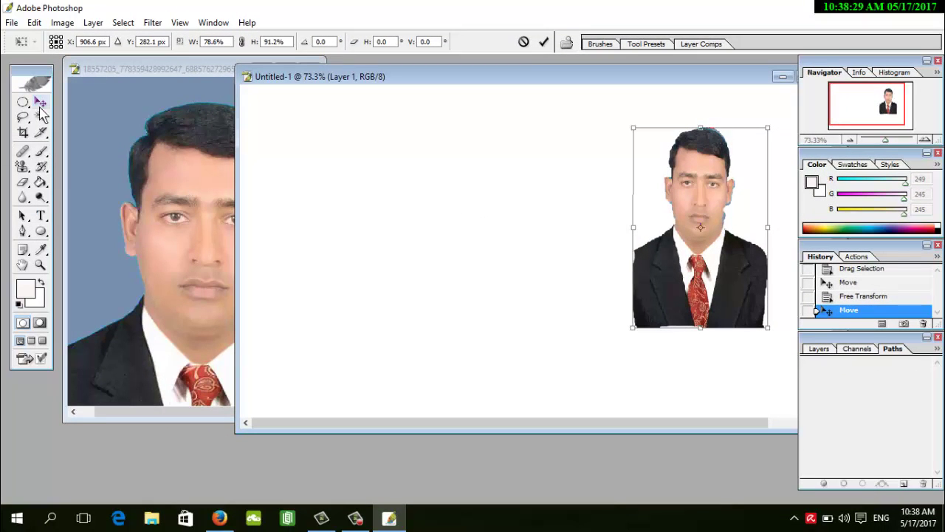
left_click(40, 109)
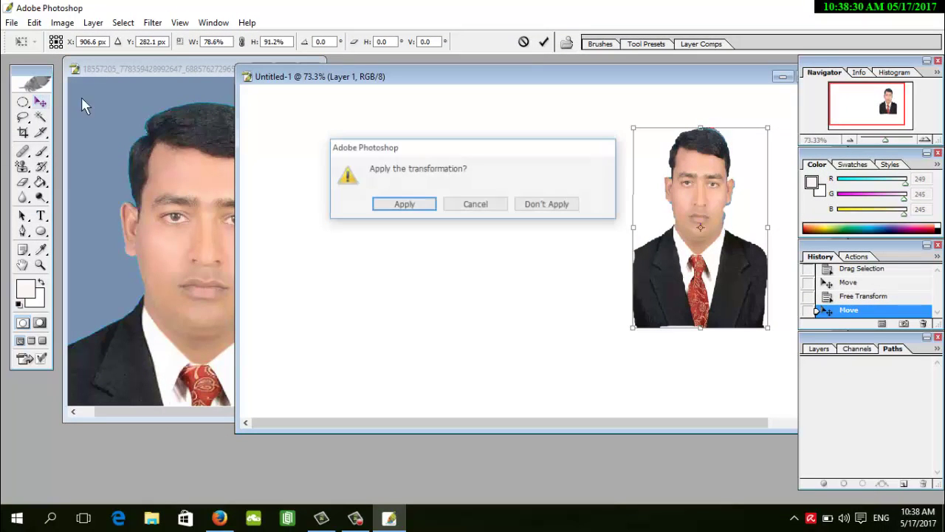
left_click(407, 207)
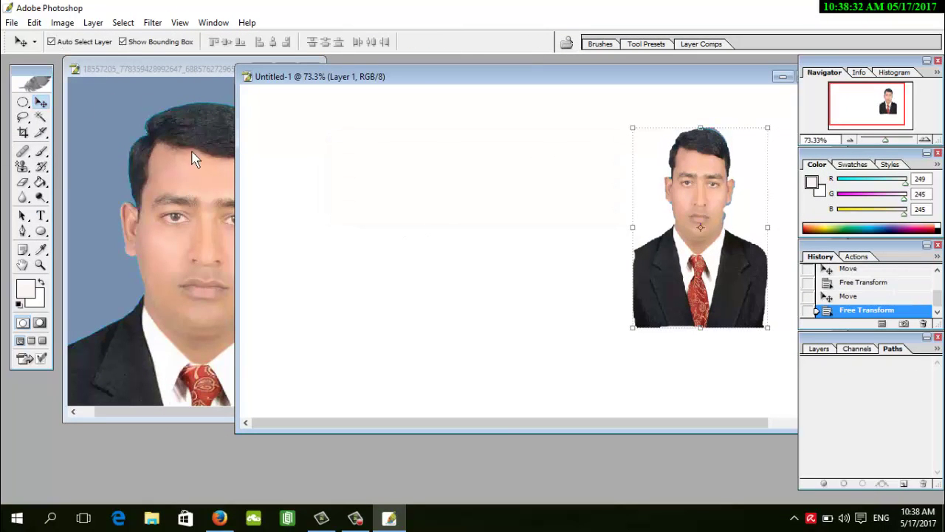
left_click(185, 103)
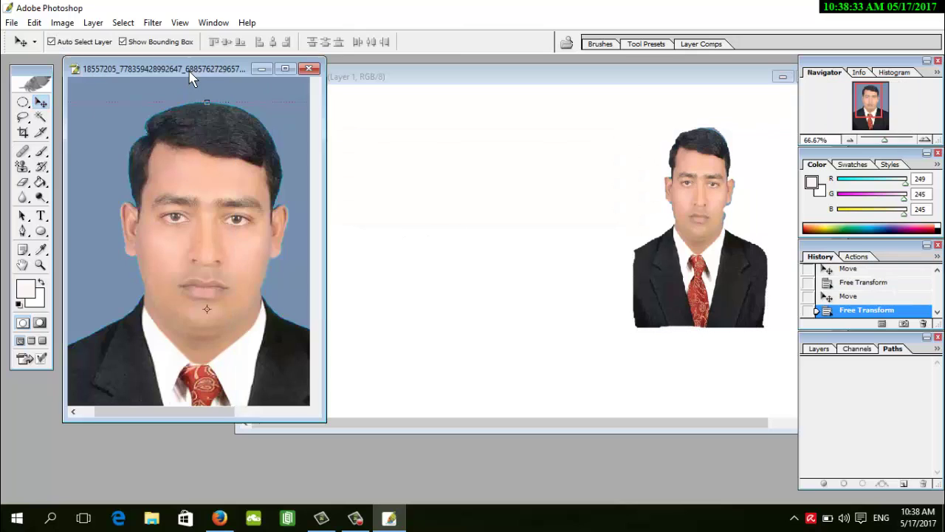
Step: Maximize the photo window and switch to the Polygonal Lasso Tool
left_click(296, 70)
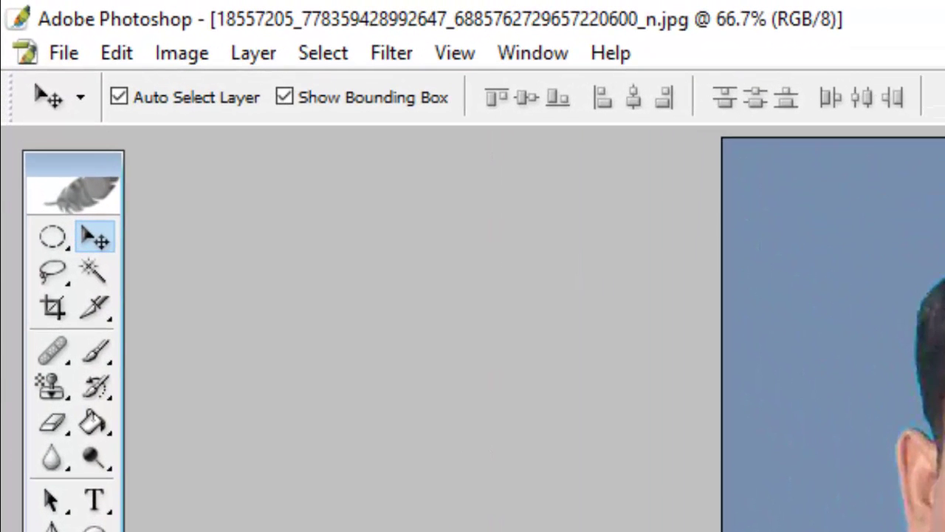
left_click(53, 277)
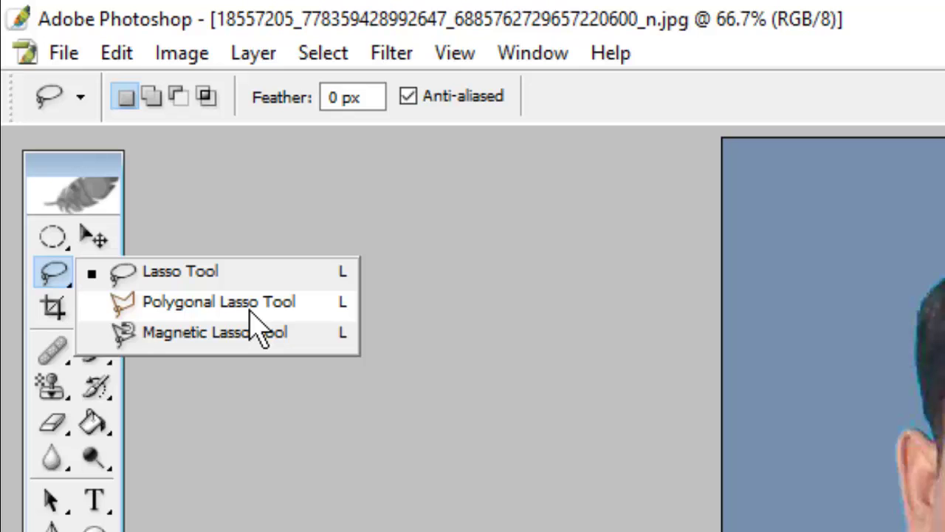
left_click(250, 310)
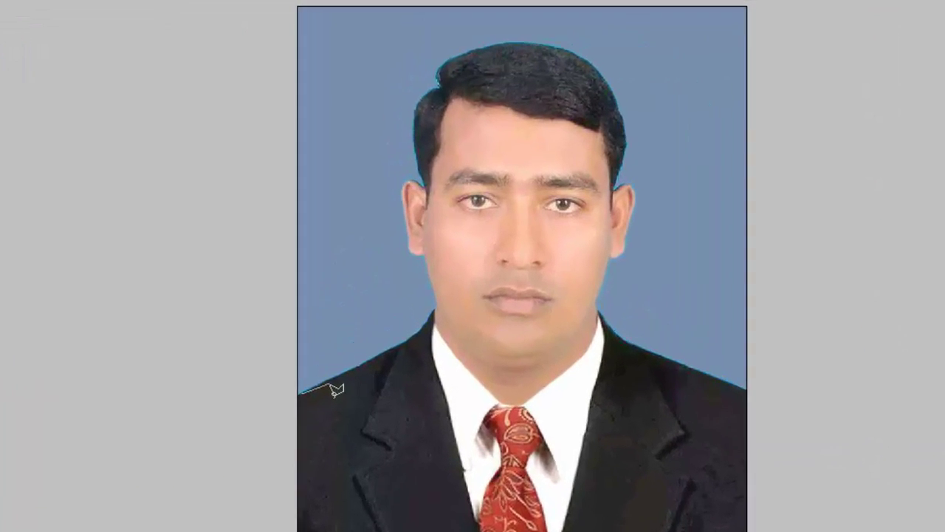
Step: Zoom in and trace points from the left shoulder around the ear and over the hair
left_click(315, 338)
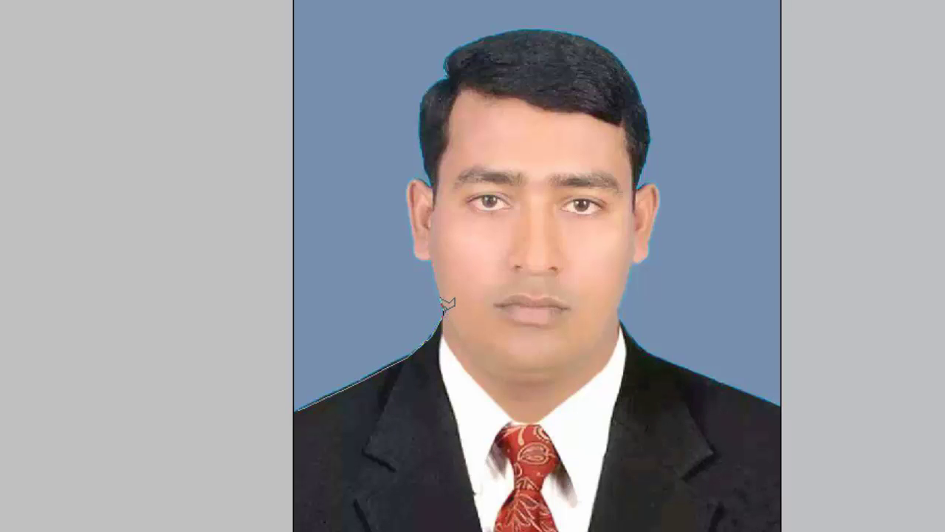
key("ctrl+plus")
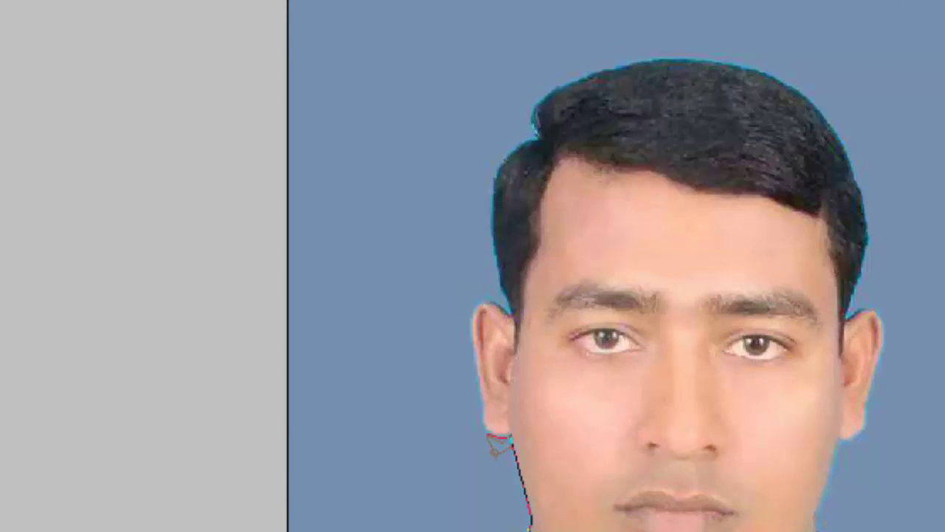
left_click(481, 427)
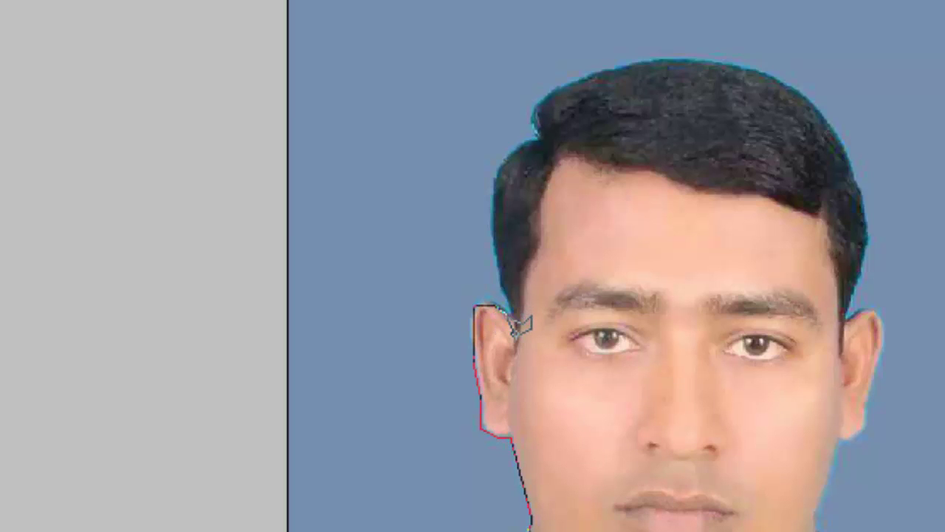
left_click(505, 311)
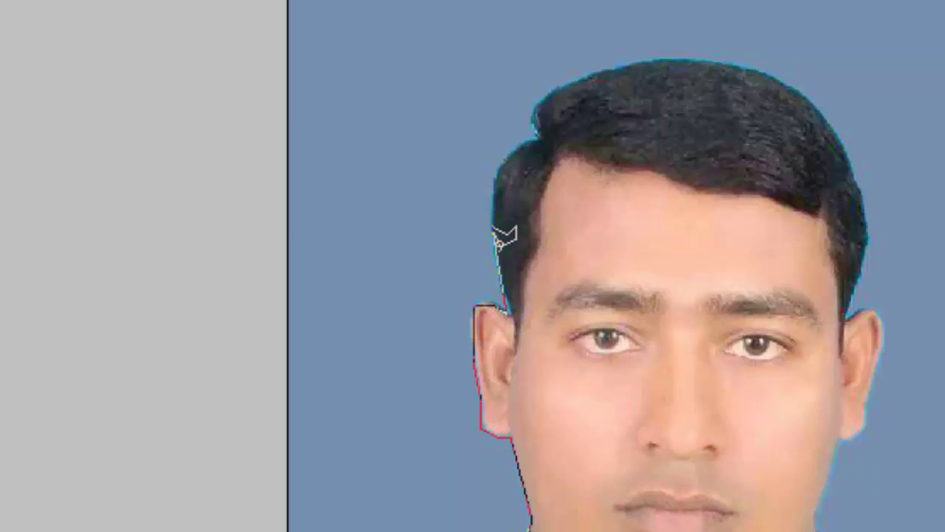
left_click_drag(498, 242, 526, 168)
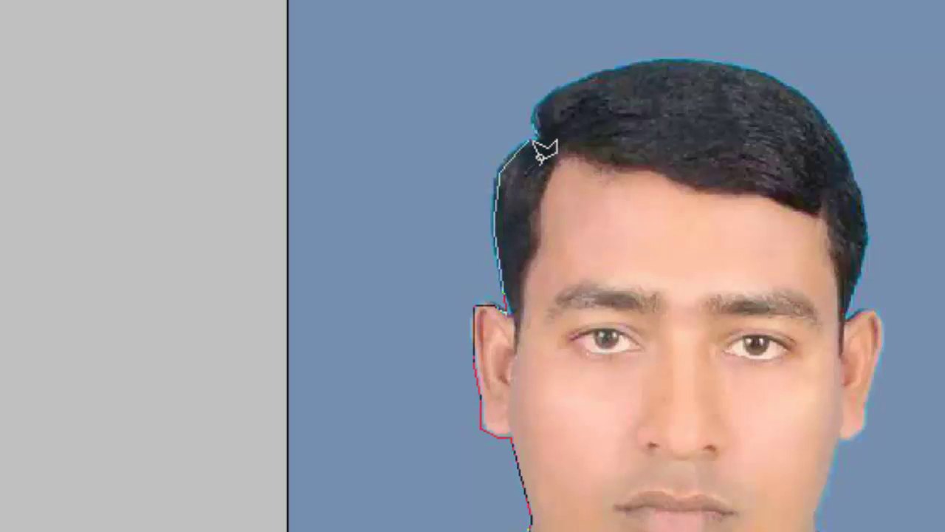
mouse_move(533, 140)
left_mouse_down()
mouse_move(535, 122)
mouse_move(574, 85)
mouse_move(630, 65)
mouse_move(786, 74)
mouse_move(723, 65)
mouse_move(782, 79)
mouse_move(775, 76)
mouse_move(857, 151)
mouse_move(837, 144)
left_mouse_up()
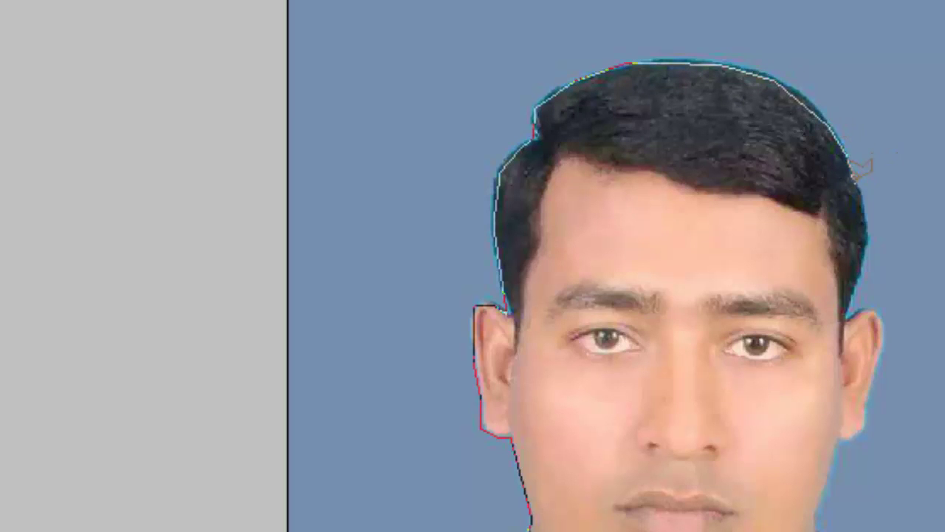
mouse_move(855, 192)
left_mouse_down()
mouse_move(856, 232)
mouse_move(877, 244)
mouse_move(619, 62)
left_mouse_up()
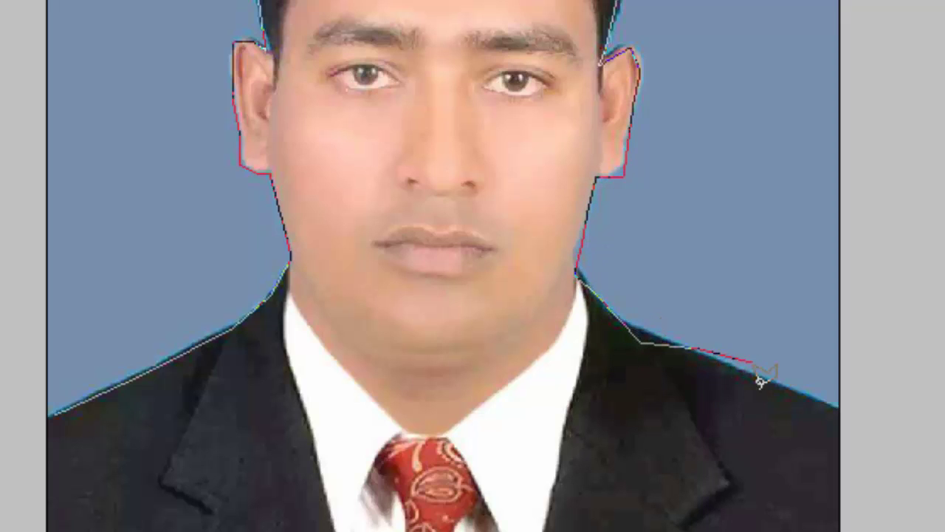
Step: Close the polygonal selection through the bottom corners, then pick the Move tool and float the photo window
key("ctrl+minus")
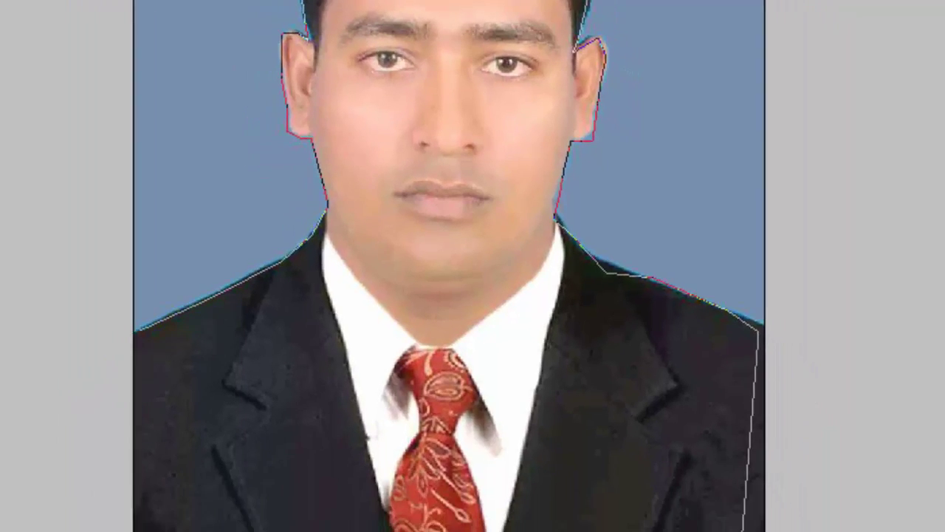
left_click(706, 517)
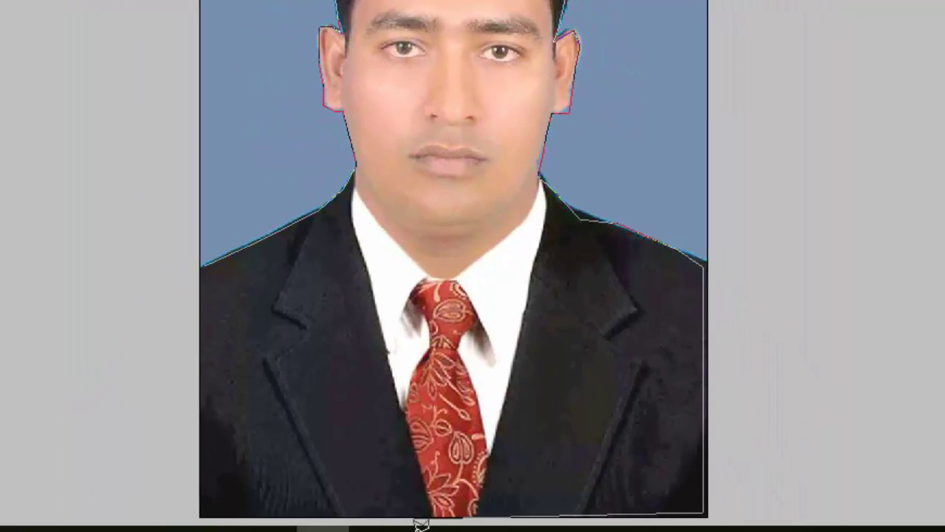
left_click(200, 515)
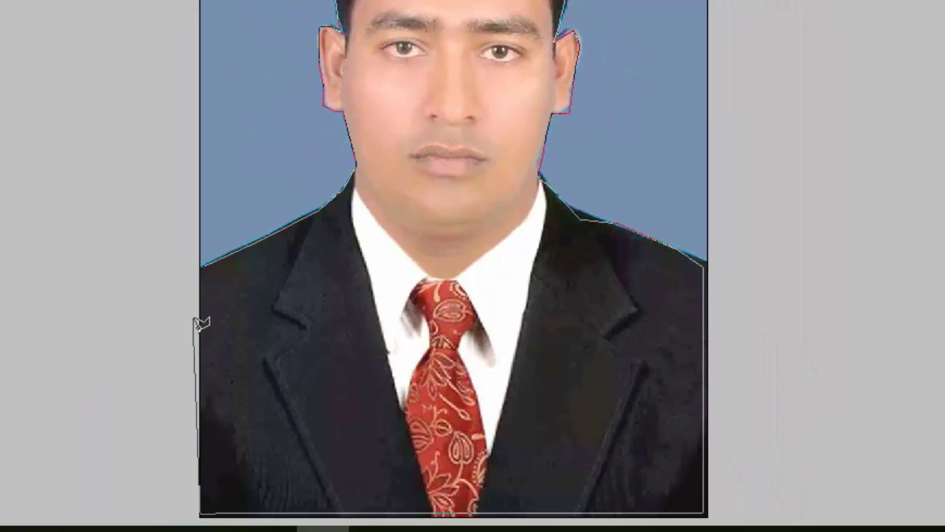
left_click(210, 267)
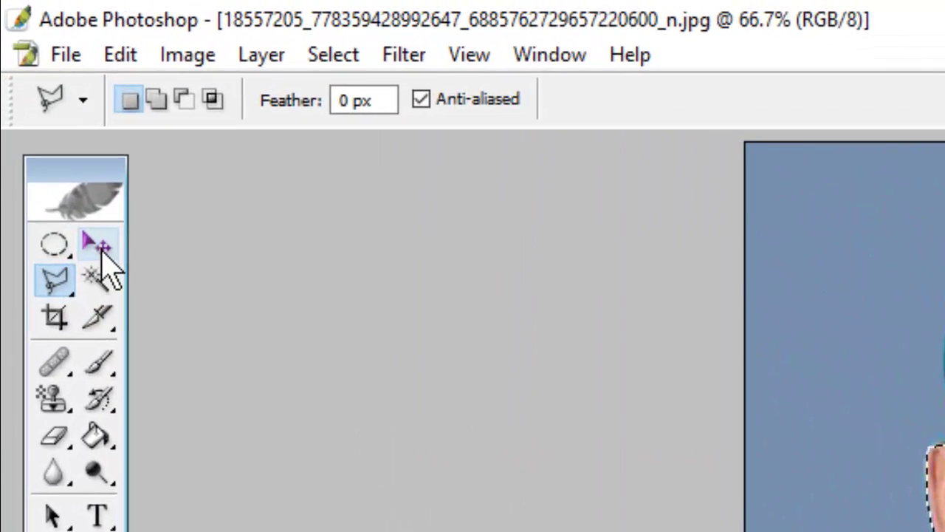
left_click(102, 257)
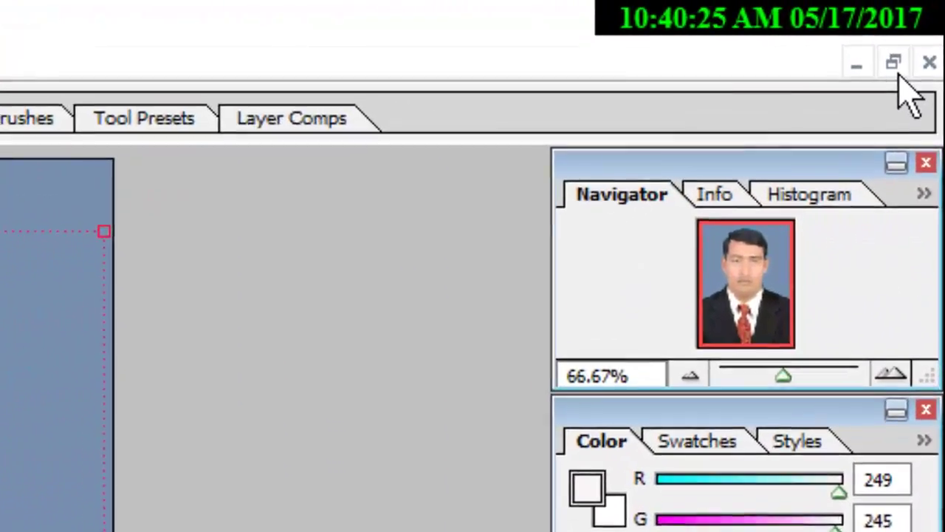
left_click(926, 66)
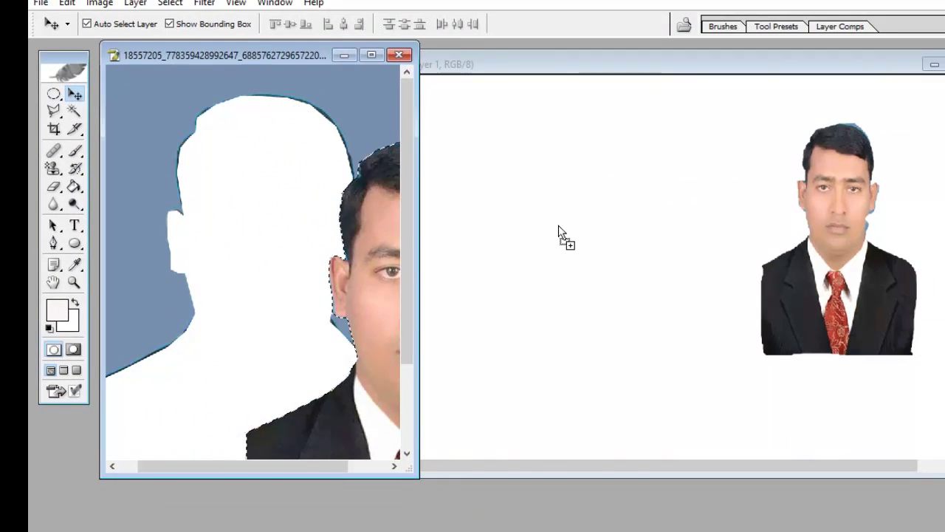
Step: Copy the selected man into Untitled-1, scale him smaller on the left, and apply
left_click_drag(559, 228, 562, 227)
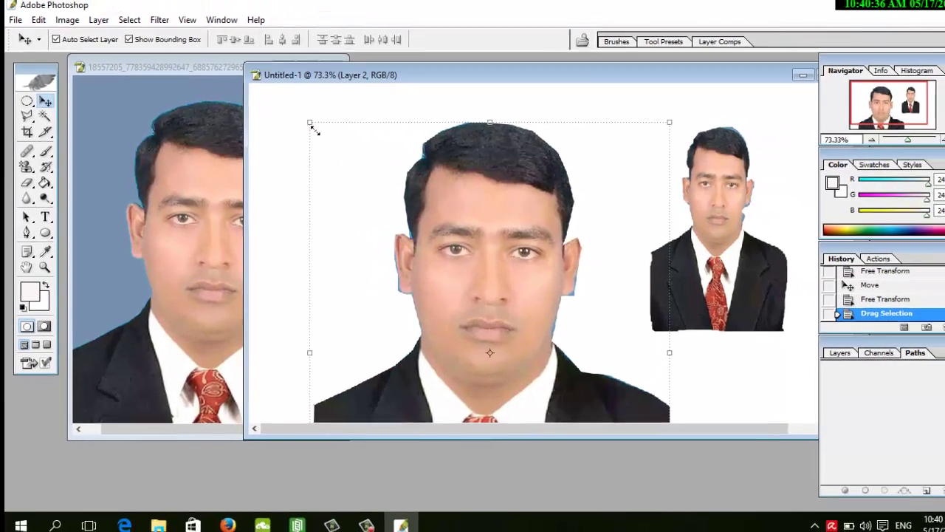
left_click_drag(374, 118, 496, 279)
left_click_drag(535, 342, 459, 166)
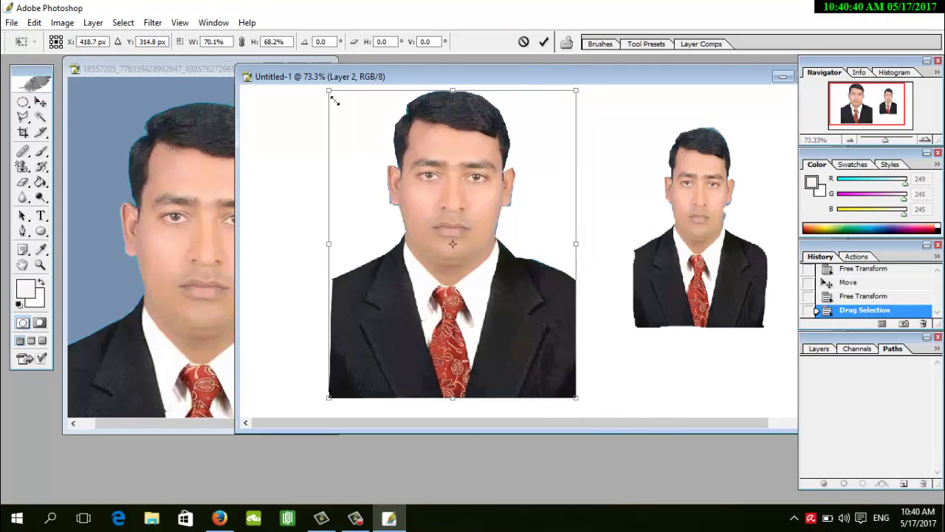
mouse_move(331, 93)
left_mouse_down()
mouse_move(433, 234)
mouse_move(428, 224)
left_mouse_up()
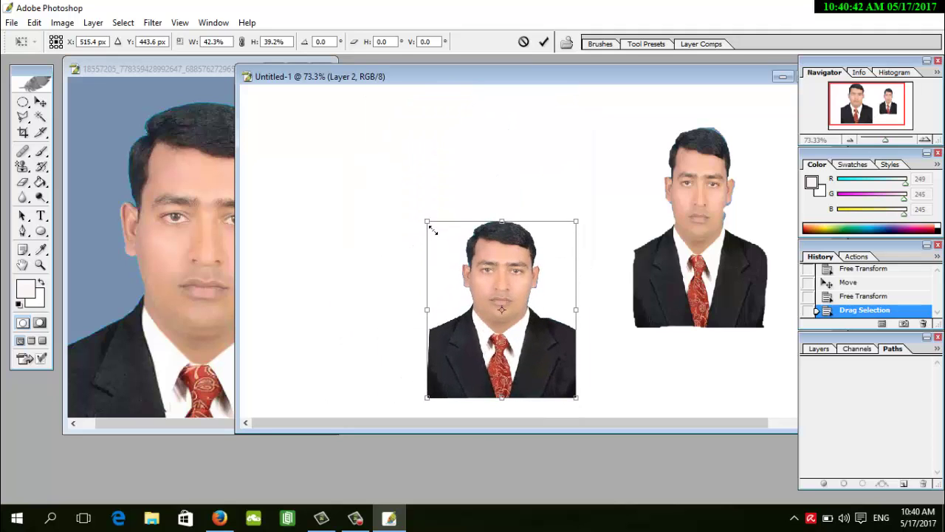
left_click_drag(493, 236, 492, 145)
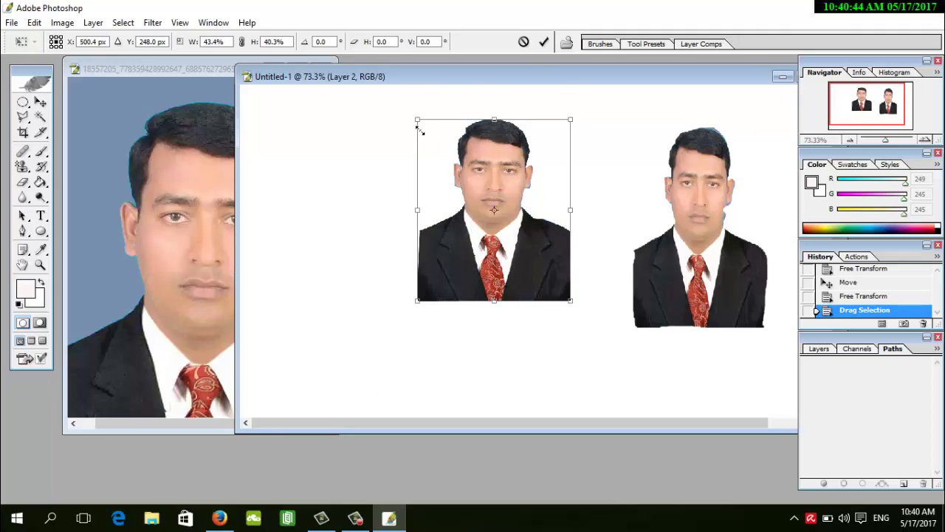
left_click_drag(421, 126, 400, 125)
left_click_drag(452, 83, 362, 89)
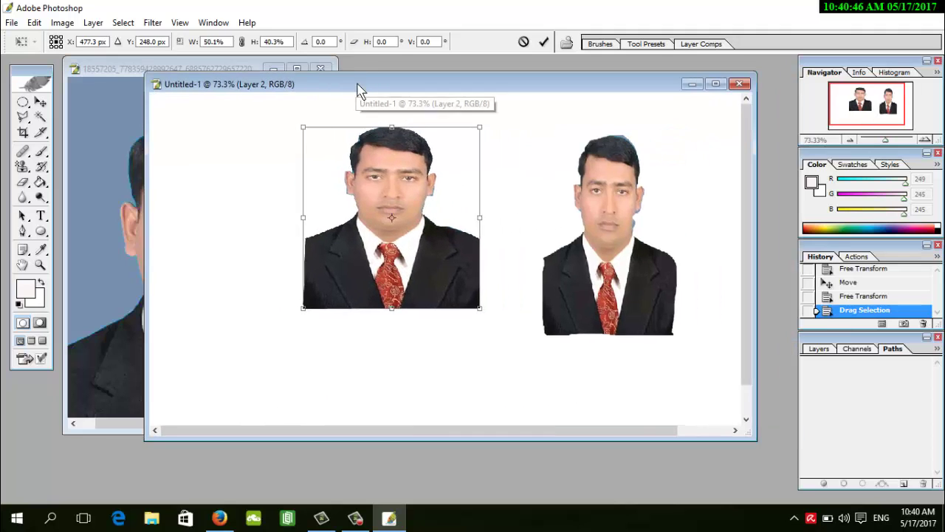
left_click(41, 104)
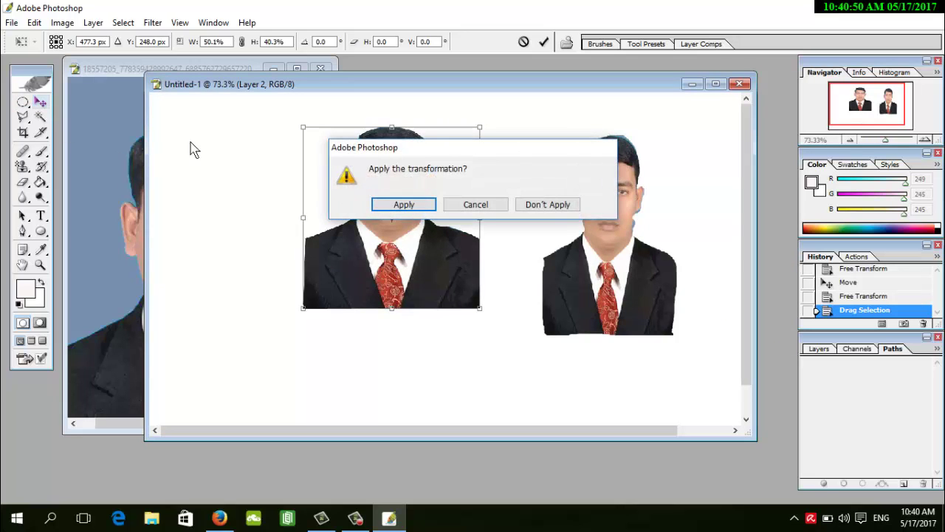
left_click(380, 211)
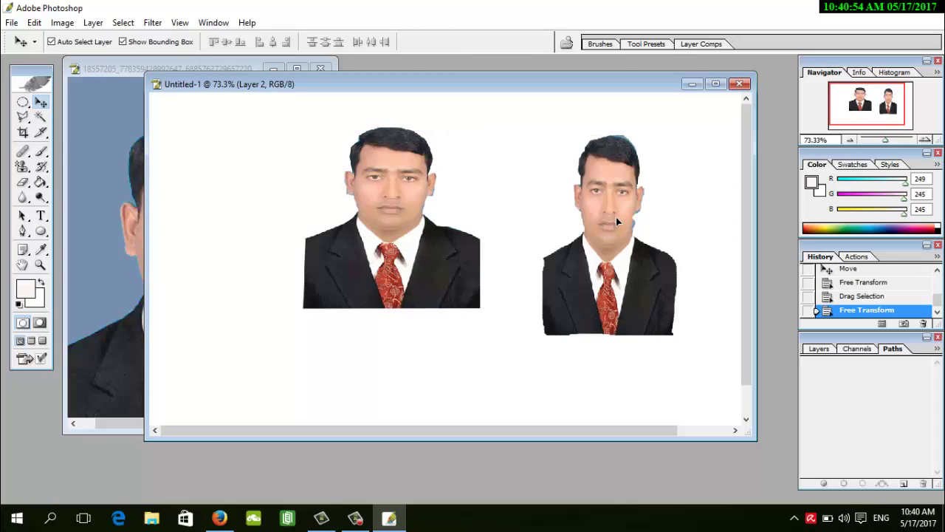
Step: Enlarge the right-hand portrait, shift it further right, and apply the resize
left_click(616, 217)
left_click_drag(543, 135, 427, 111)
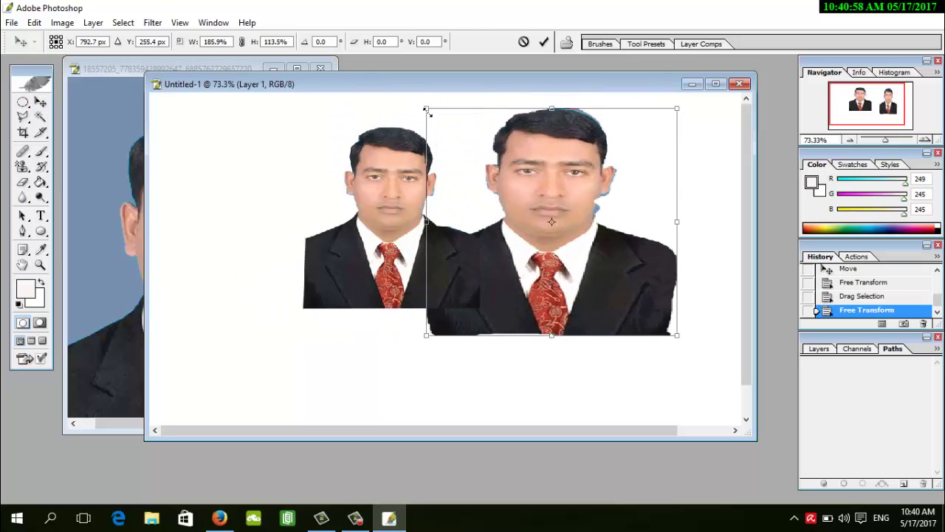
left_click_drag(579, 187, 641, 186)
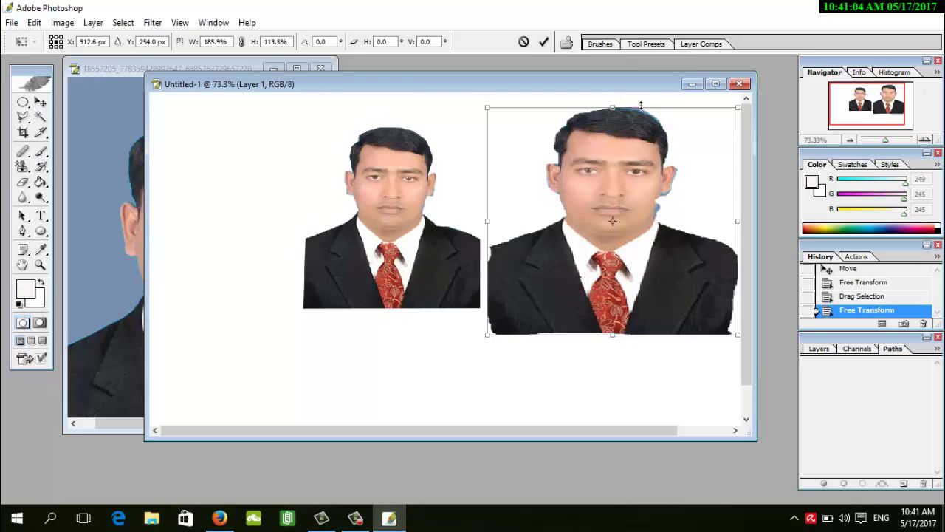
left_click_drag(743, 341, 717, 358)
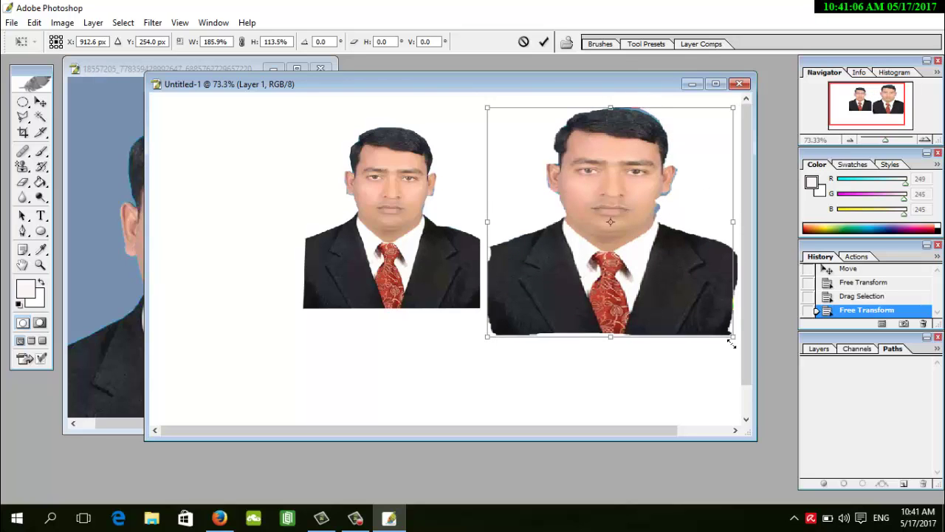
left_click_drag(632, 301, 652, 301)
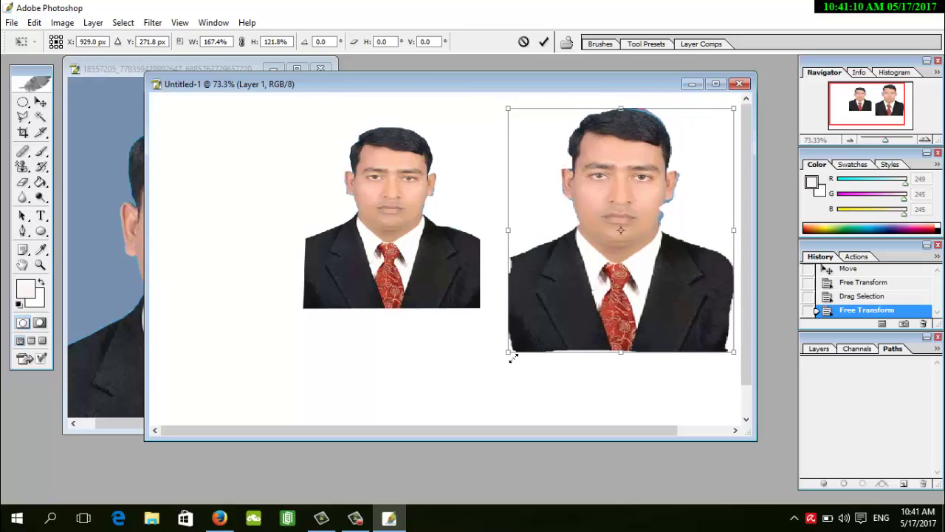
left_click_drag(513, 357, 559, 336)
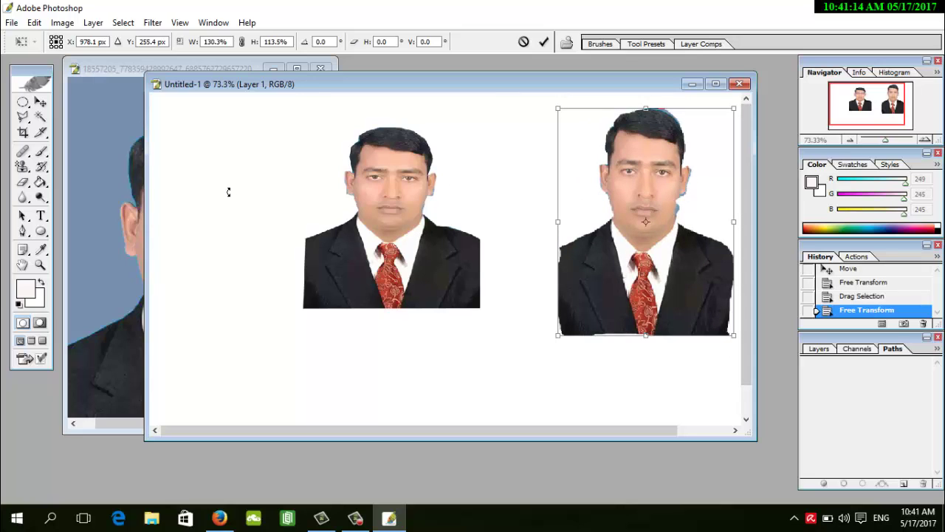
left_click(39, 104)
left_click(424, 211)
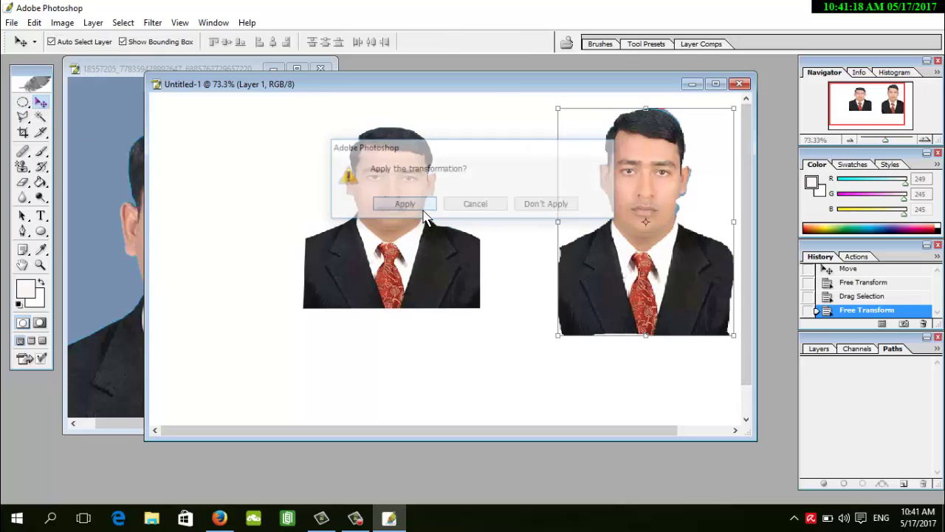
left_click(405, 209)
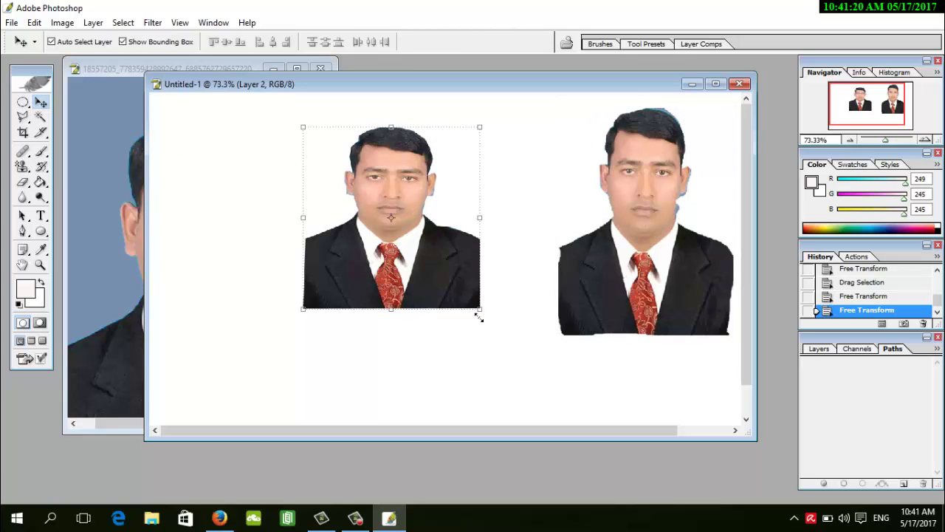
Step: Scale and reposition the left portrait copy, then apply its transform
mouse_move(480, 308)
left_mouse_down()
mouse_move(525, 356)
mouse_move(539, 316)
left_mouse_up()
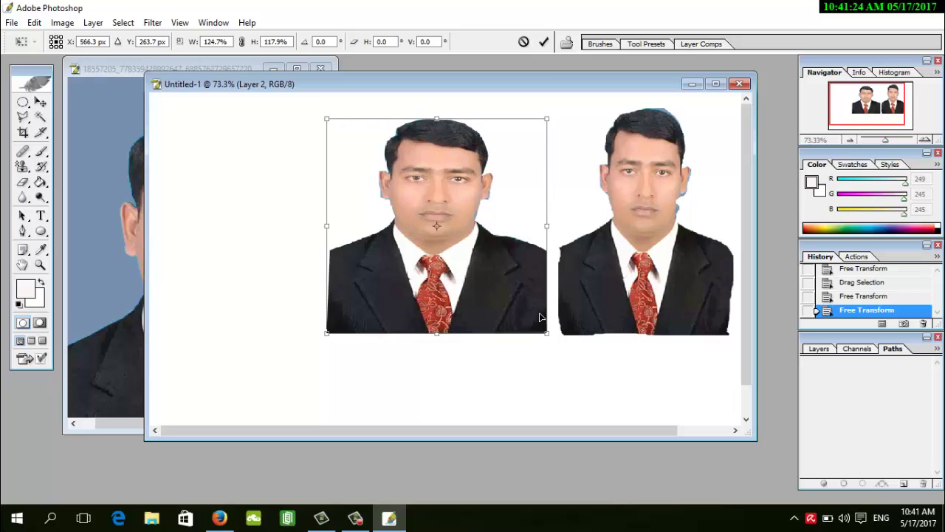
left_click_drag(545, 126, 541, 126)
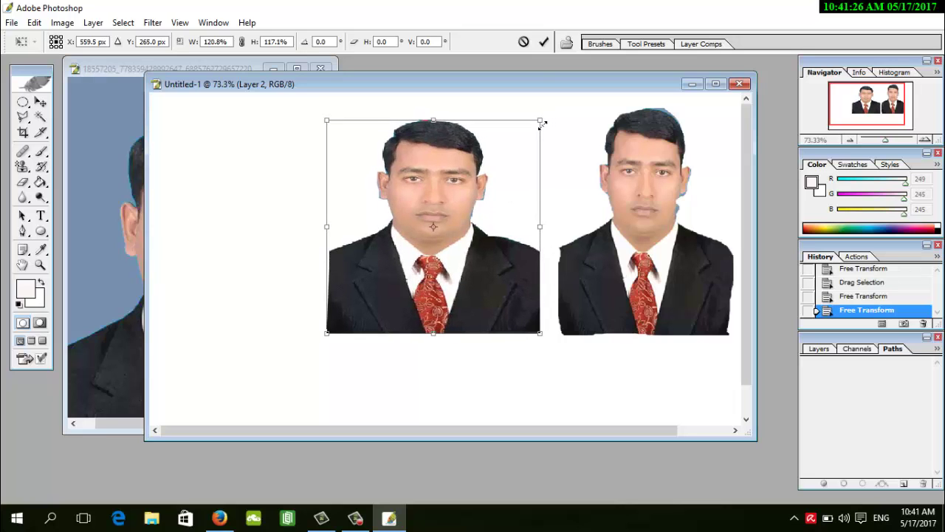
left_click_drag(334, 127, 376, 136)
left_click_drag(479, 195, 493, 172)
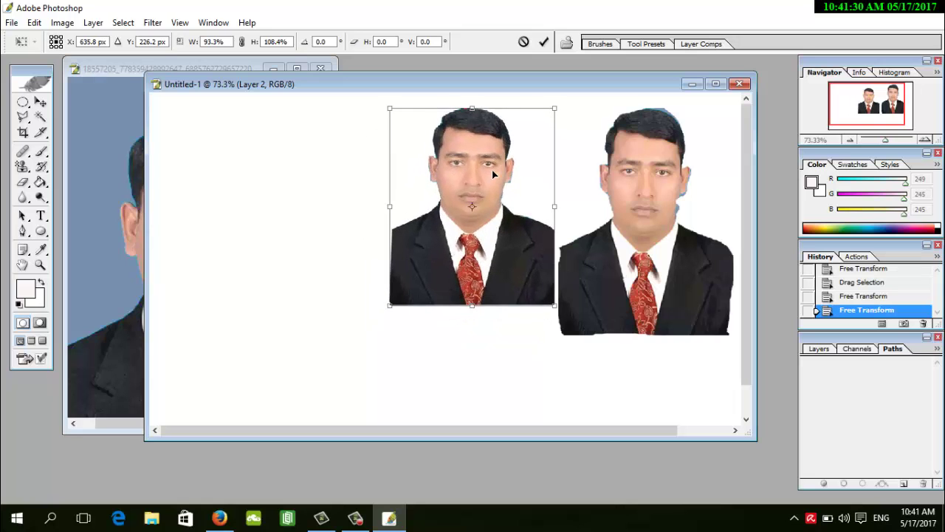
left_click(42, 103)
left_click(401, 206)
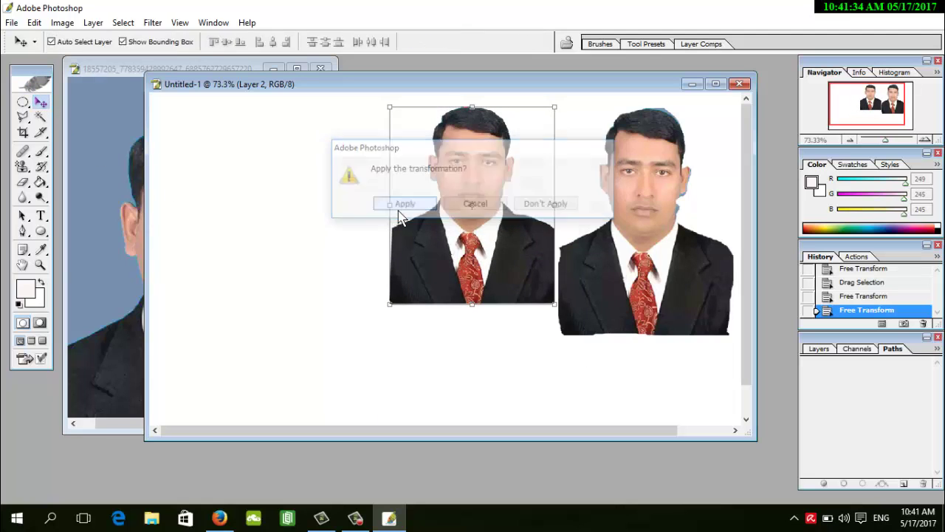
Step: Nudge the right portrait copy right, scale it down slightly, and commit it
left_click_drag(591, 308, 595, 311)
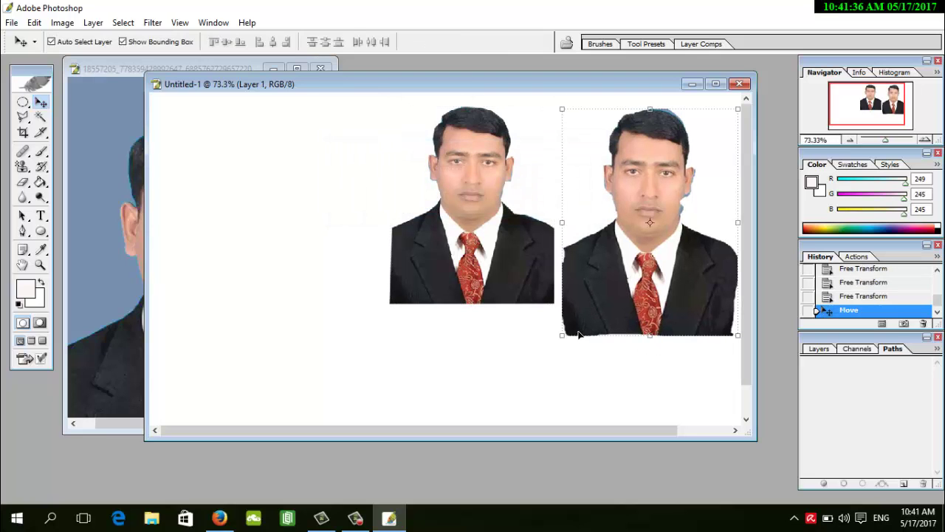
left_click_drag(568, 339, 602, 280)
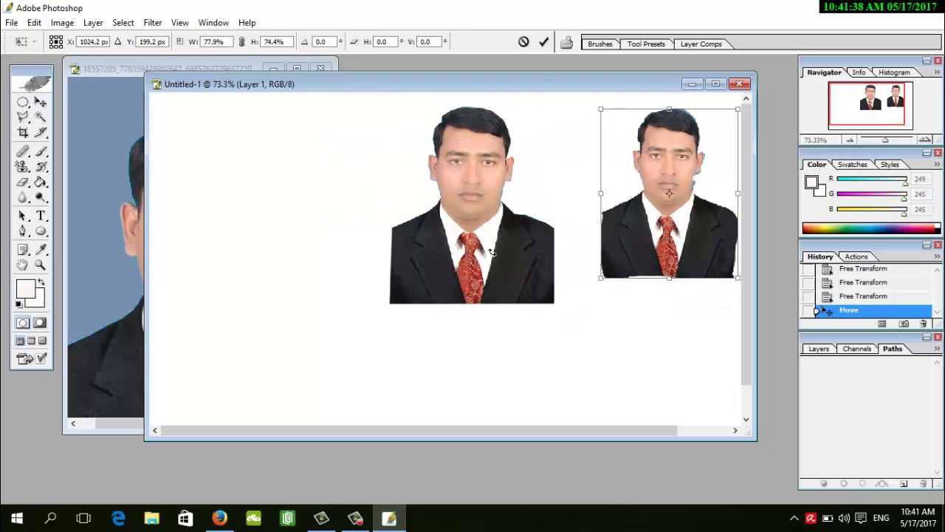
left_click(41, 103)
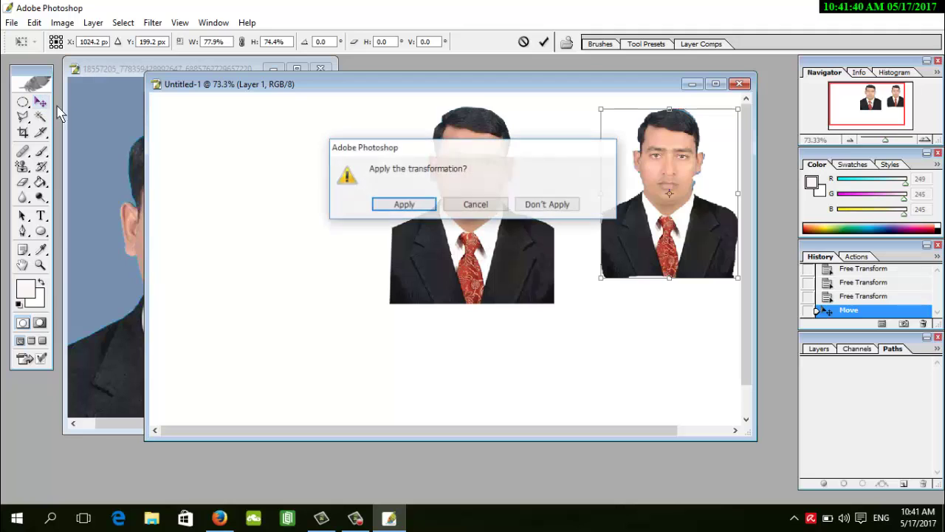
left_click(397, 207)
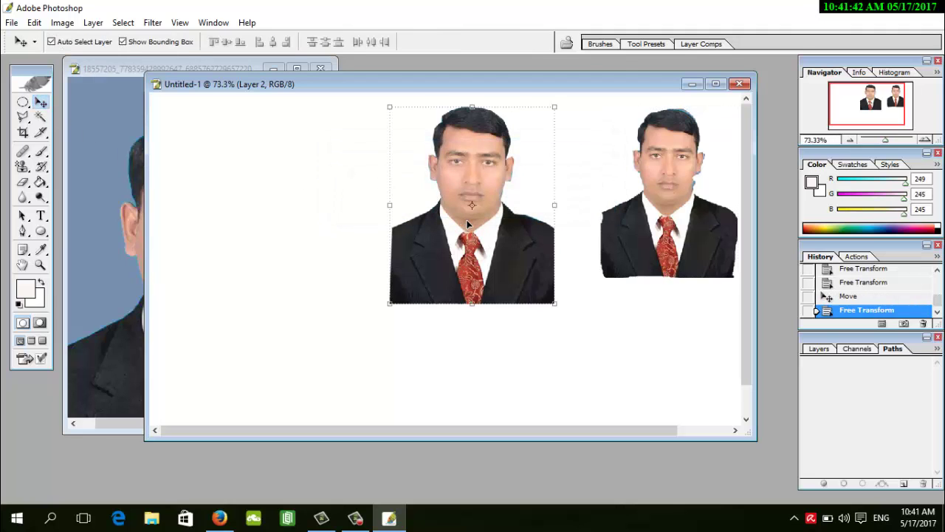
Step: Move the left copy up-right and shrink it to sit level beside the right copy
left_click_drag(463, 226, 491, 211)
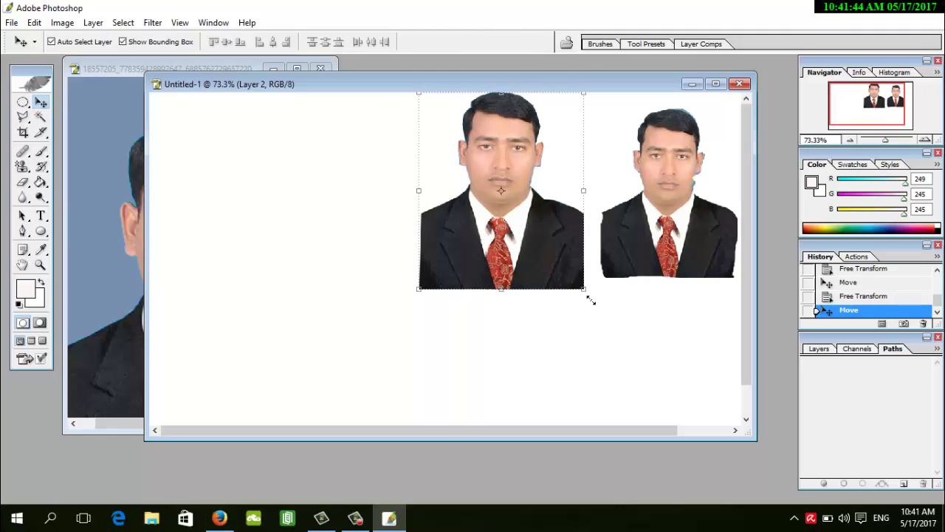
left_click_drag(584, 288, 580, 274)
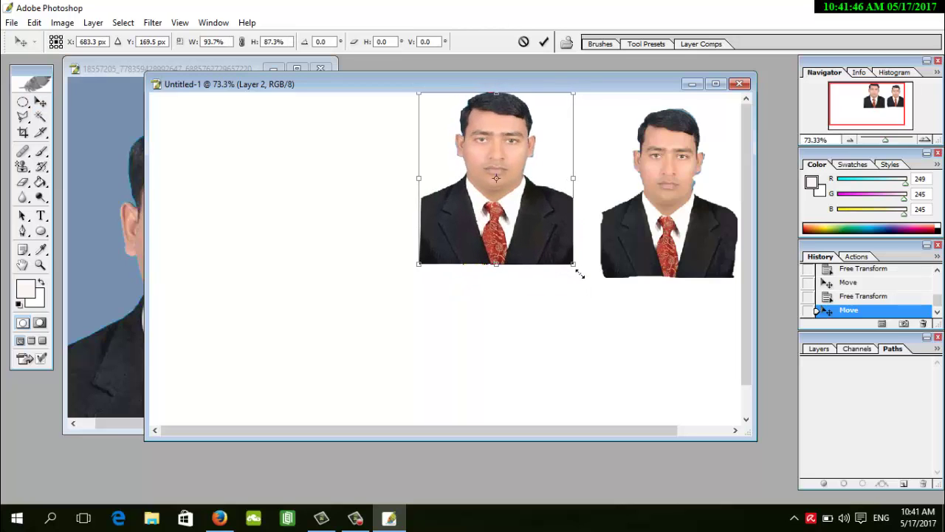
left_click_drag(520, 239, 535, 251)
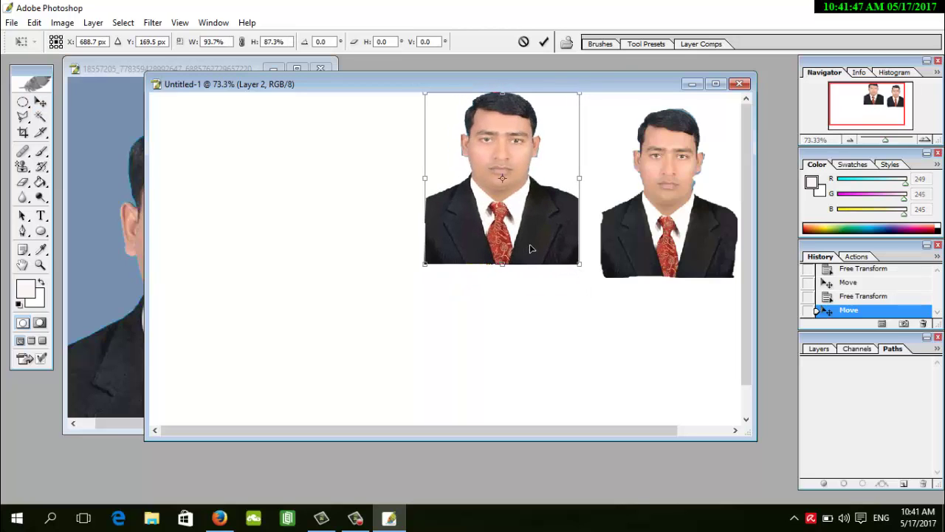
left_click(42, 103)
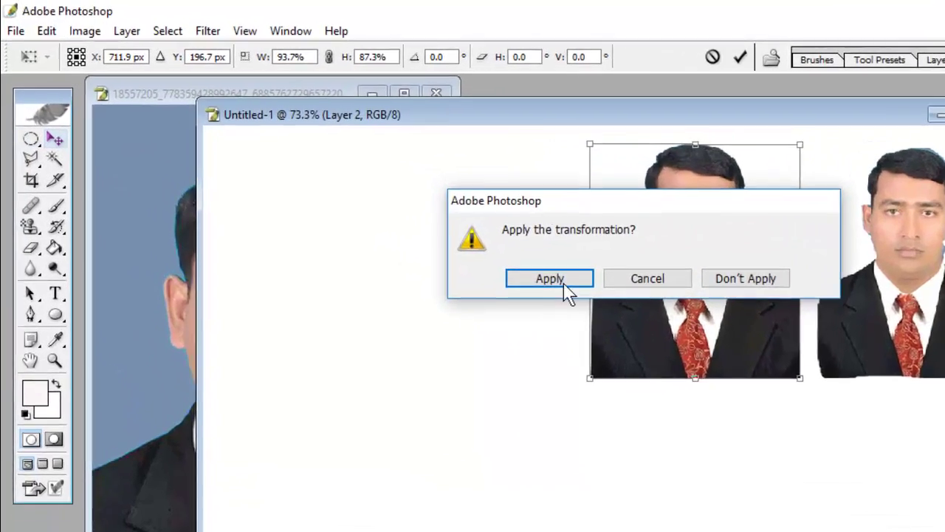
Step: Apply the left copy's transform, then maximize the original photo and clear its old selection
left_click(417, 207)
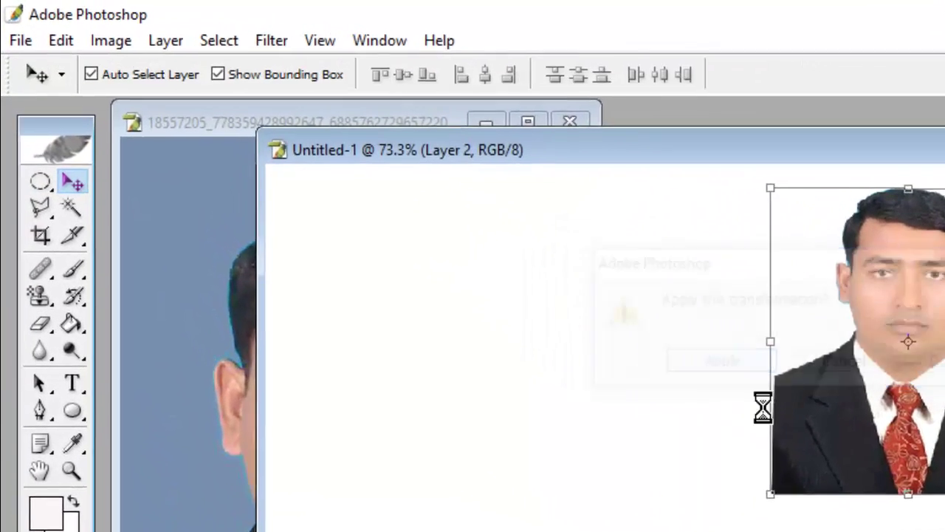
left_click(243, 306)
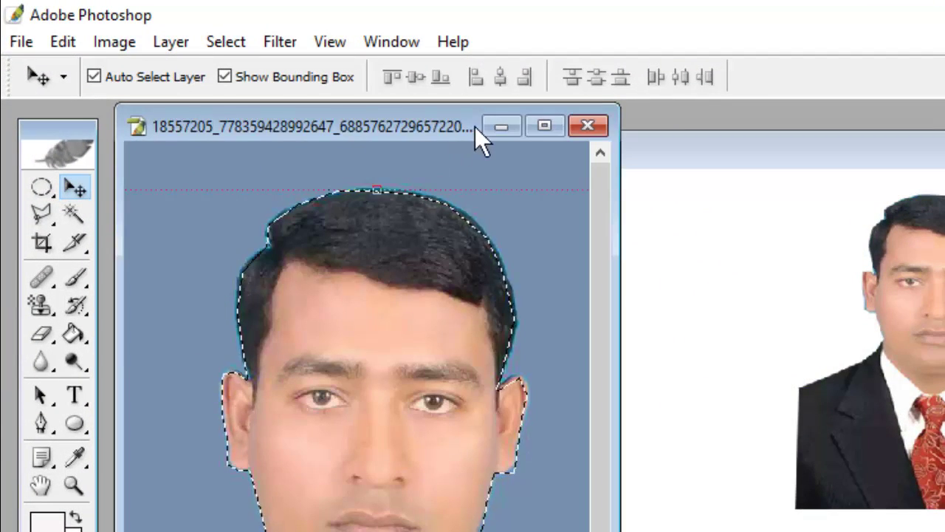
left_click(546, 127)
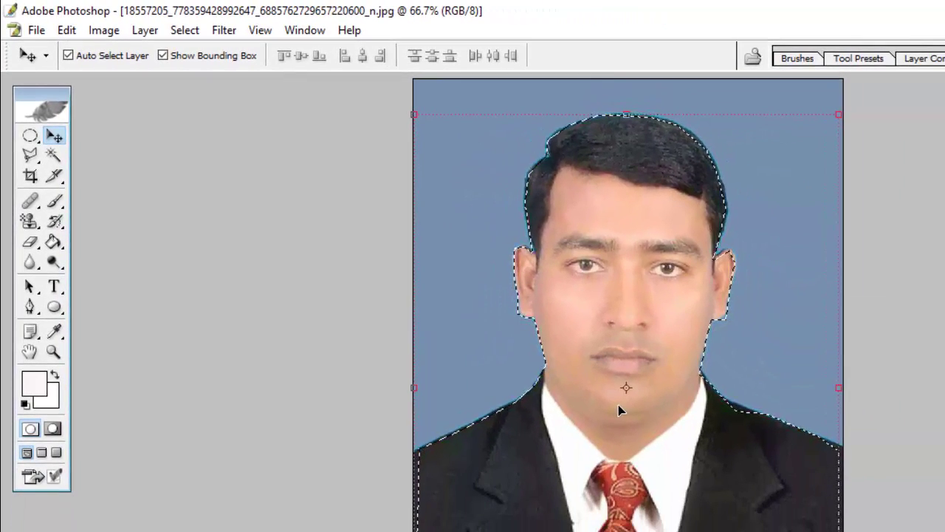
key("ctrl+d")
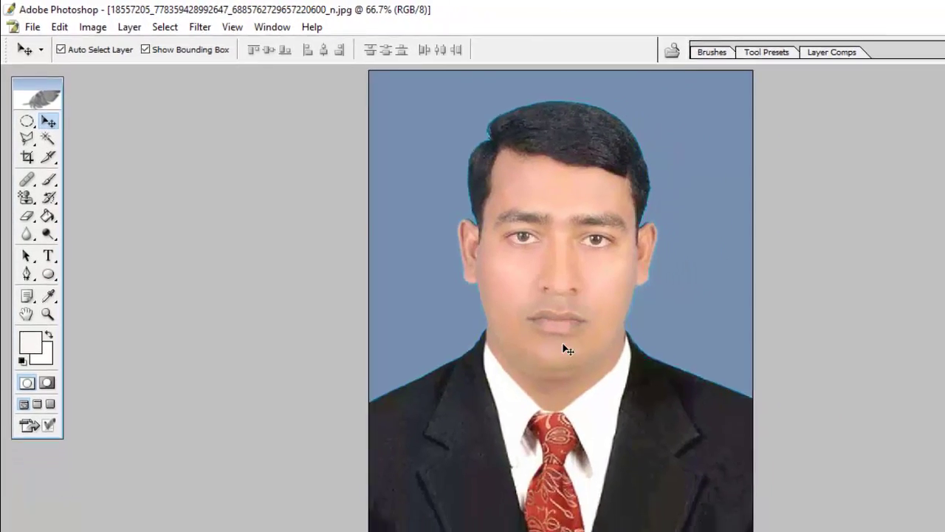
key("z")
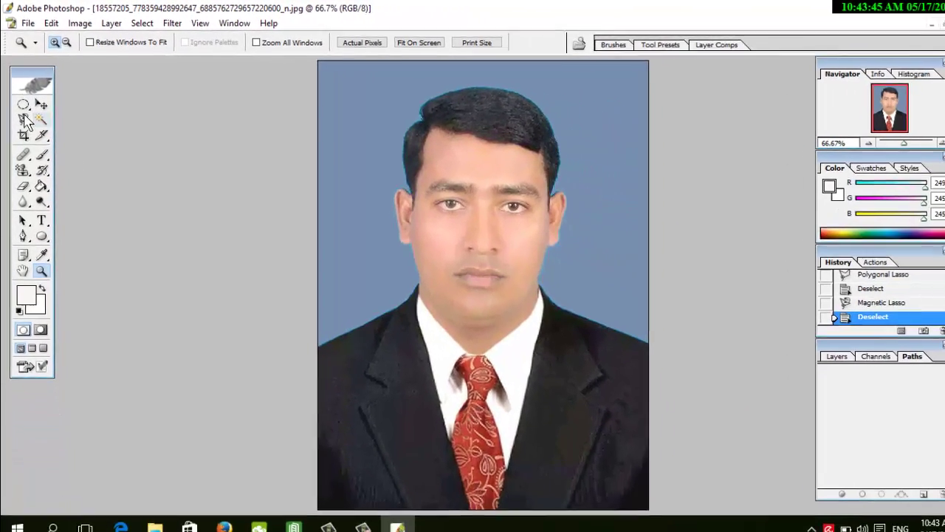
left_click(24, 118)
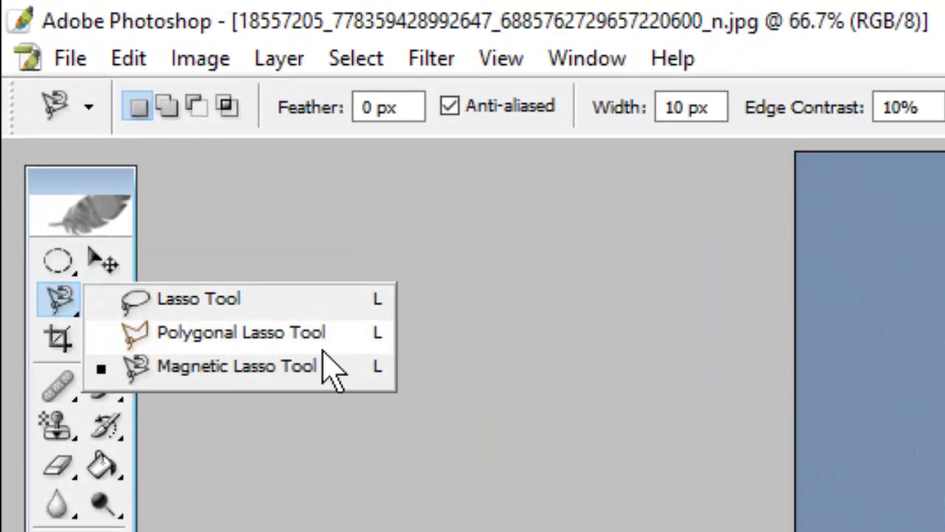
Step: Choose the Magnetic Lasso Tool from the lasso flyout after a brief elliptical-marquee detour
left_click(274, 369)
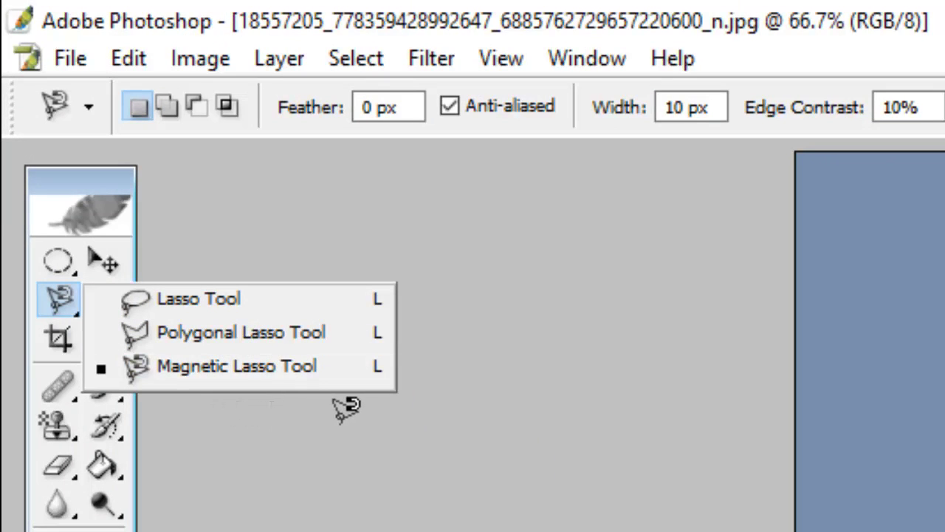
left_click(59, 260)
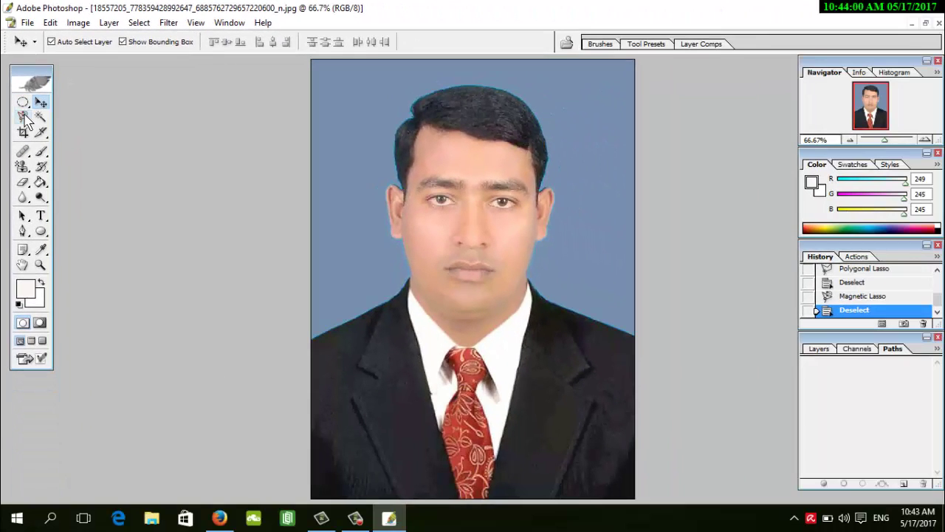
left_click(25, 118)
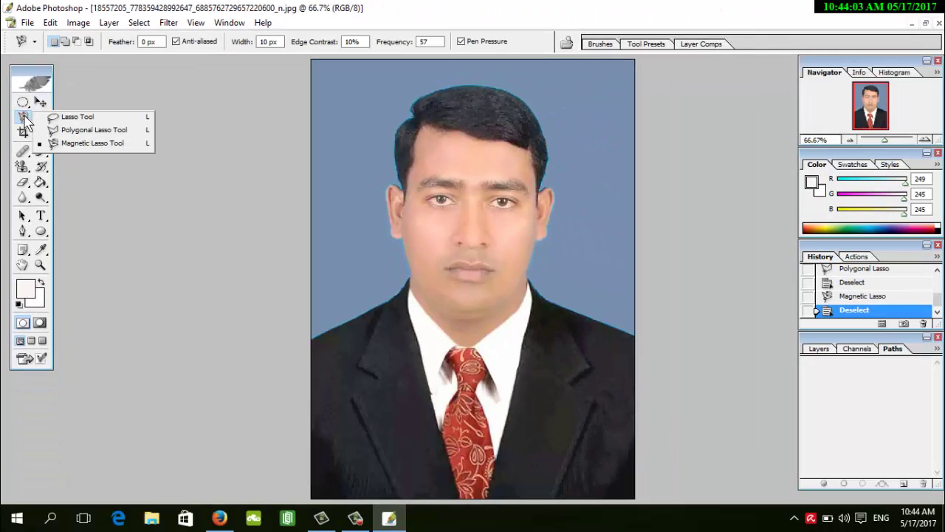
left_click(86, 146)
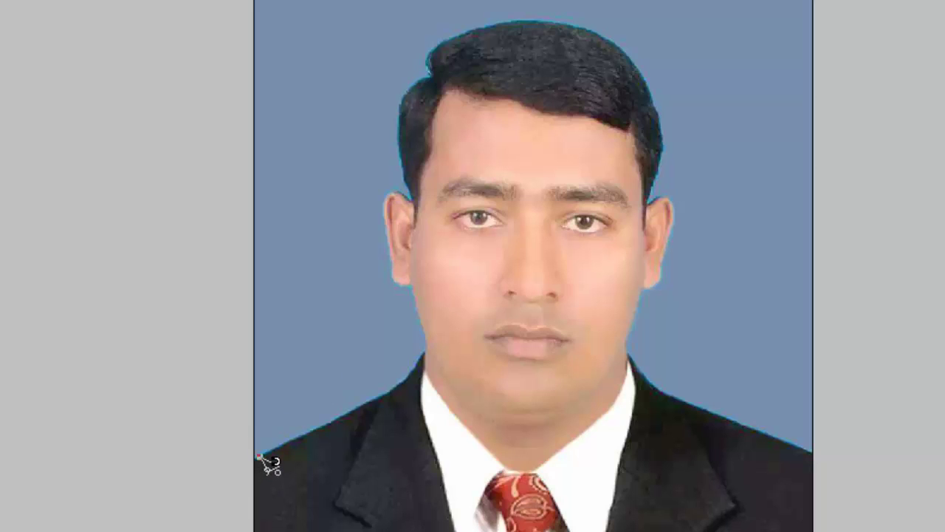
Step: Trace the man's shoulders, ears, hair and suit with the Magnetic Lasso, removing stray anchors, and close it
mouse_move(275, 462)
left_mouse_down()
mouse_move(379, 415)
mouse_move(440, 363)
mouse_move(400, 264)
mouse_move(399, 214)
mouse_move(415, 199)
left_mouse_up()
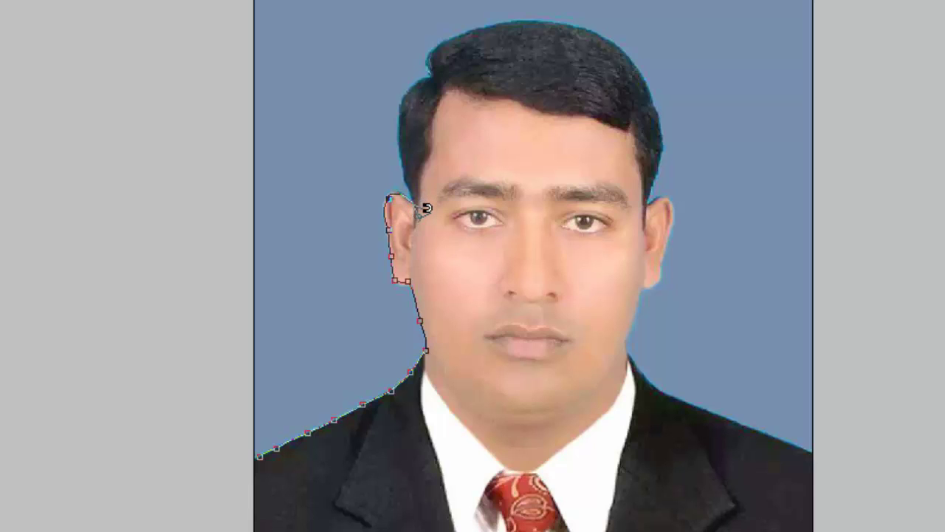
mouse_move(417, 208)
left_mouse_down()
mouse_move(406, 159)
mouse_move(415, 101)
mouse_move(437, 61)
mouse_move(464, 42)
mouse_move(529, 25)
mouse_move(598, 42)
mouse_move(660, 110)
mouse_move(659, 211)
mouse_move(677, 212)
mouse_move(685, 237)
mouse_move(677, 279)
mouse_move(659, 298)
mouse_move(561, 130)
mouse_move(585, 168)
mouse_move(738, 227)
mouse_move(749, 248)
mouse_move(747, 347)
left_mouse_up()
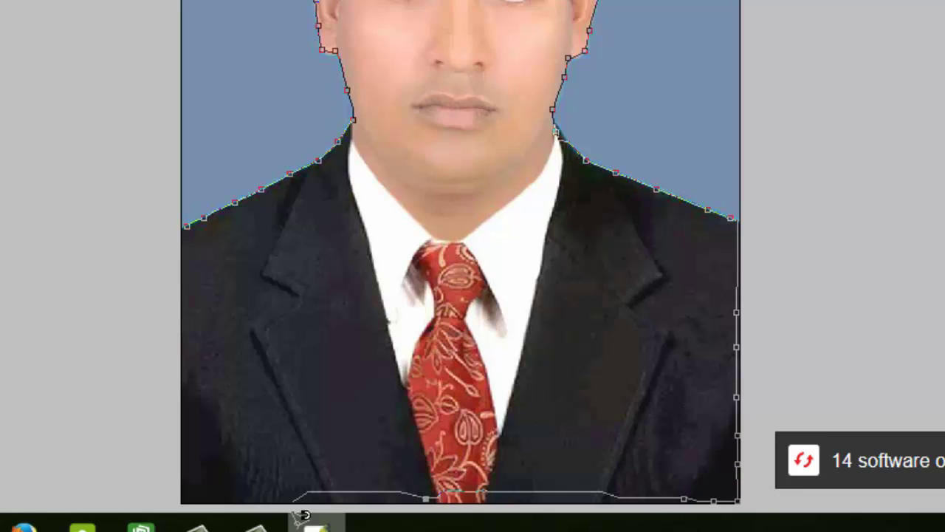
mouse_move(316, 524)
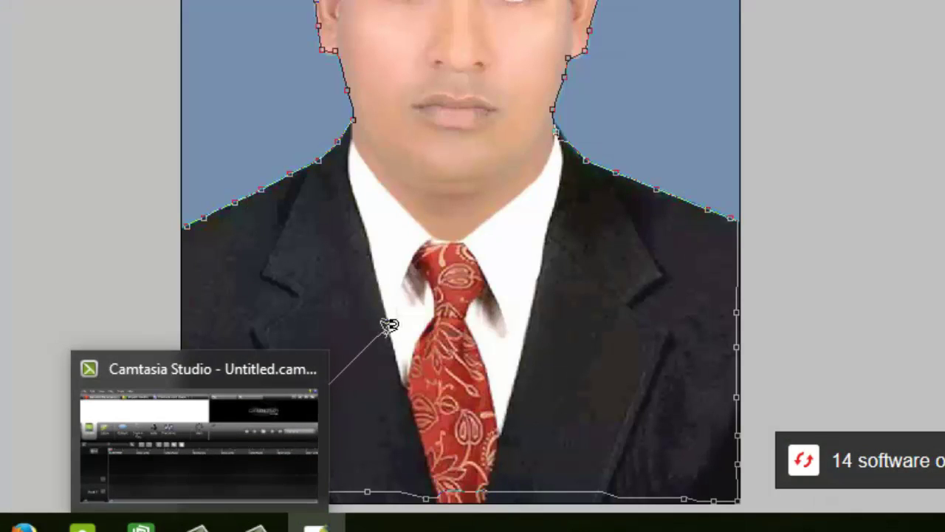
left_click(387, 320)
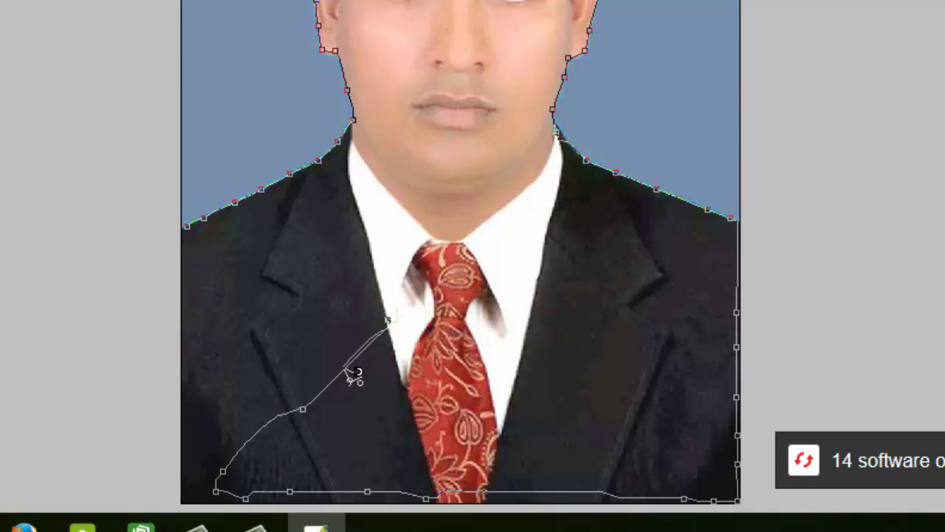
key("BackSpace")
key("BackSpace")
key("BackSpace")
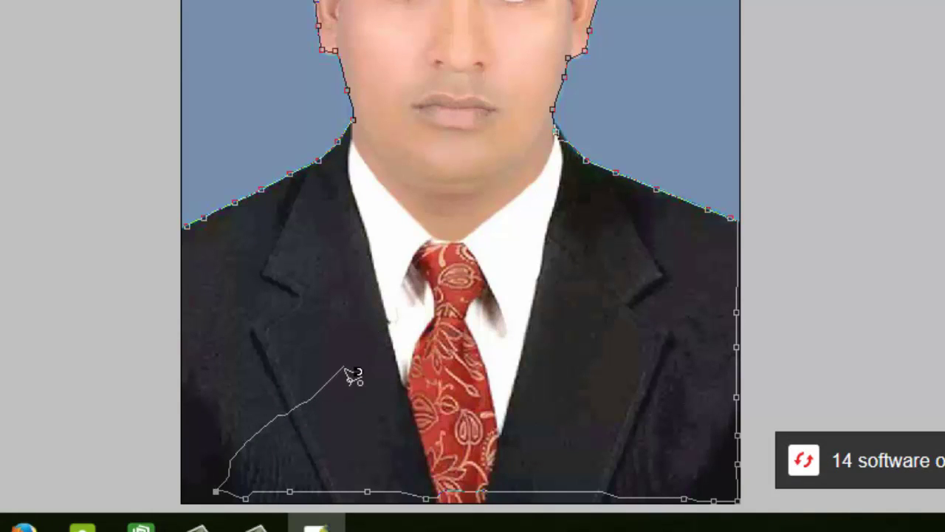
key("BackSpace")
left_click(245, 443)
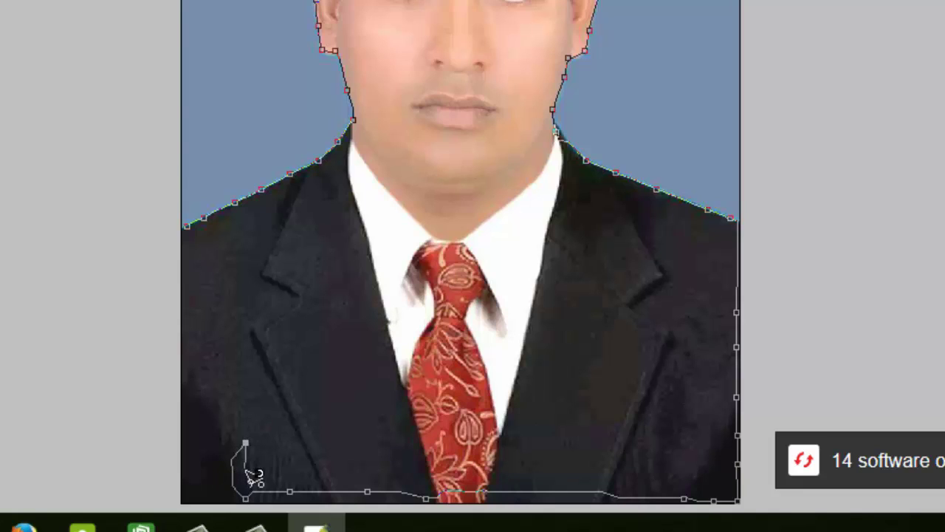
key("BackSpace")
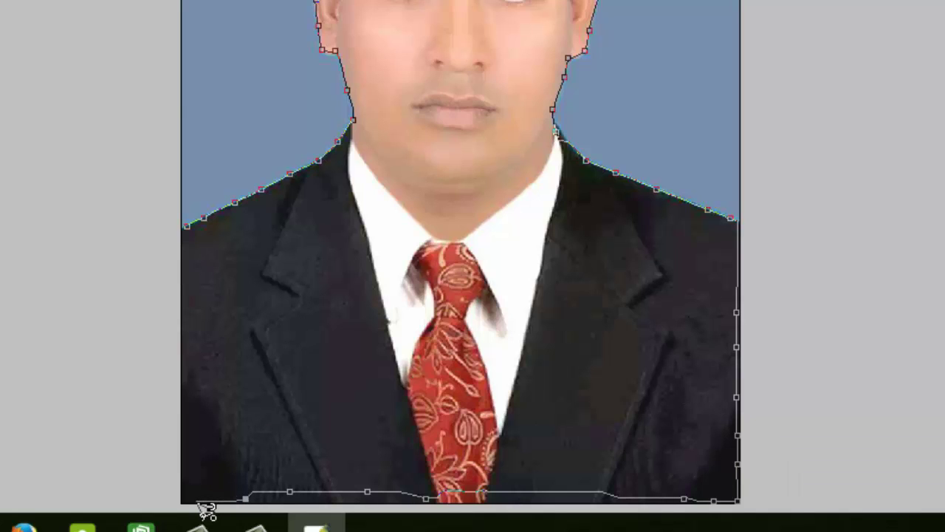
left_click(205, 508)
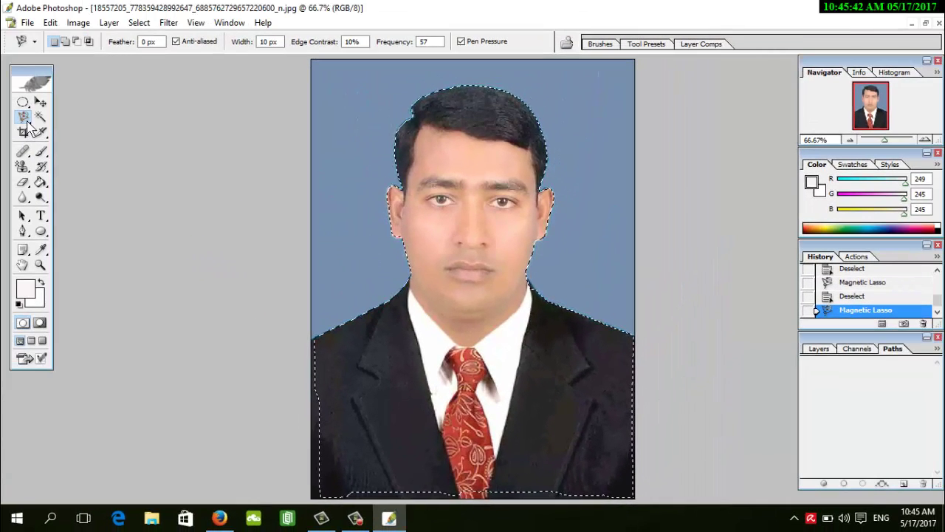
right_click(26, 119)
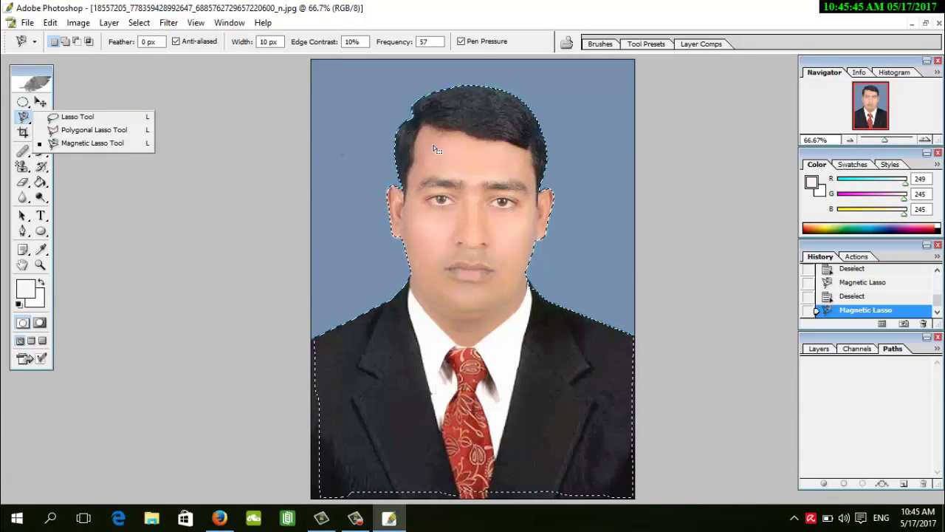
Step: Drag the selected man from the restored photo window onto Untitled-1 as Layer 3
left_click(41, 105)
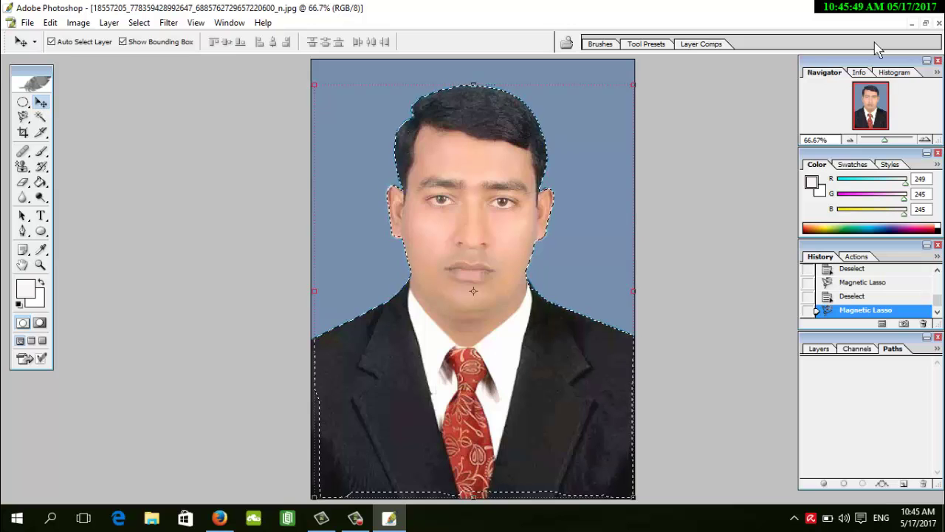
left_click(925, 23)
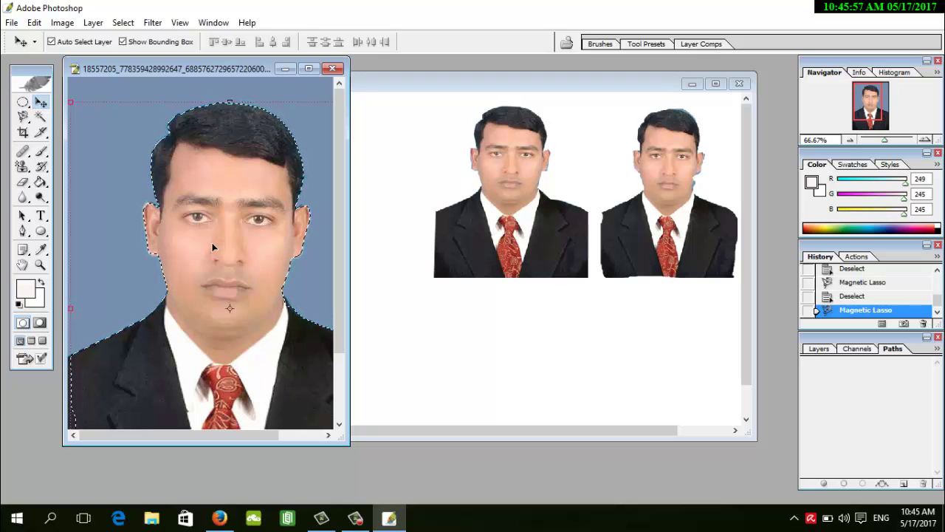
left_click_drag(213, 247, 385, 303)
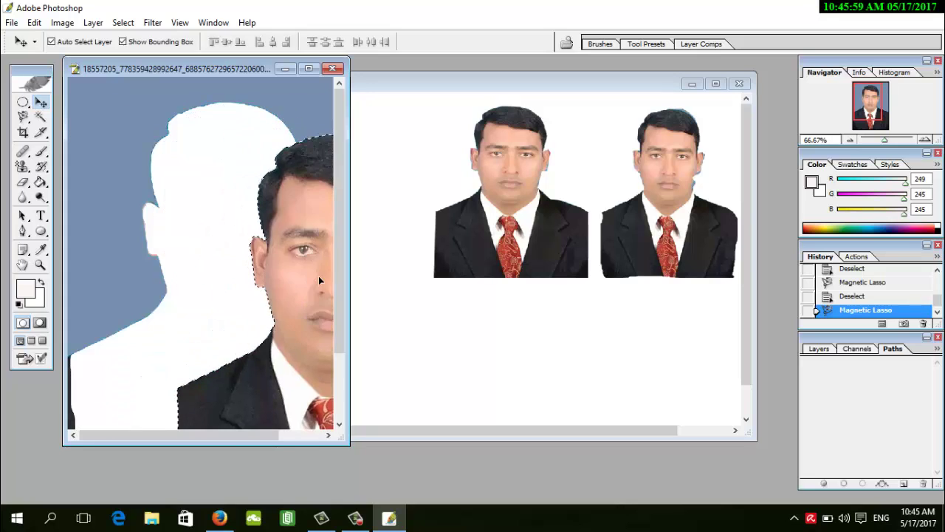
left_click_drag(433, 346, 436, 346)
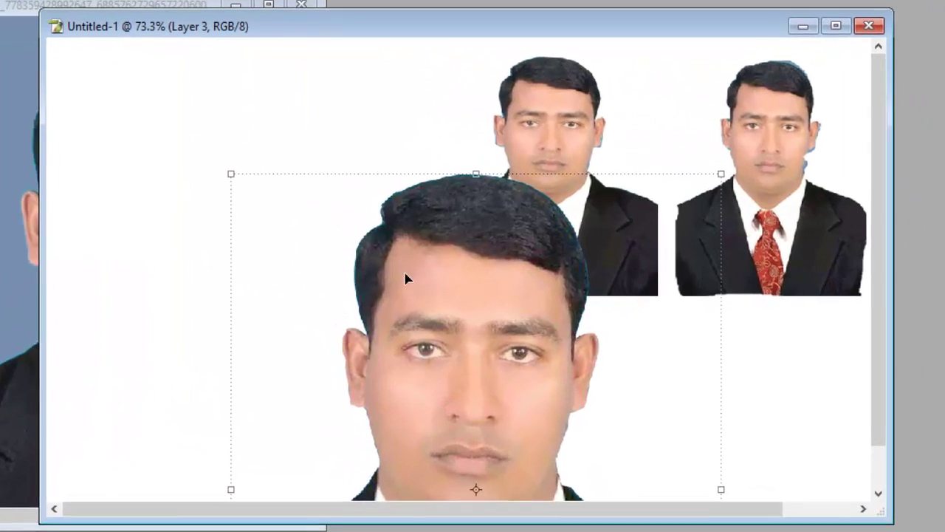
Step: Scale the new Layer 3 copy and move it toward the canvas's upper left, then apply
left_click_drag(222, 172, 409, 384)
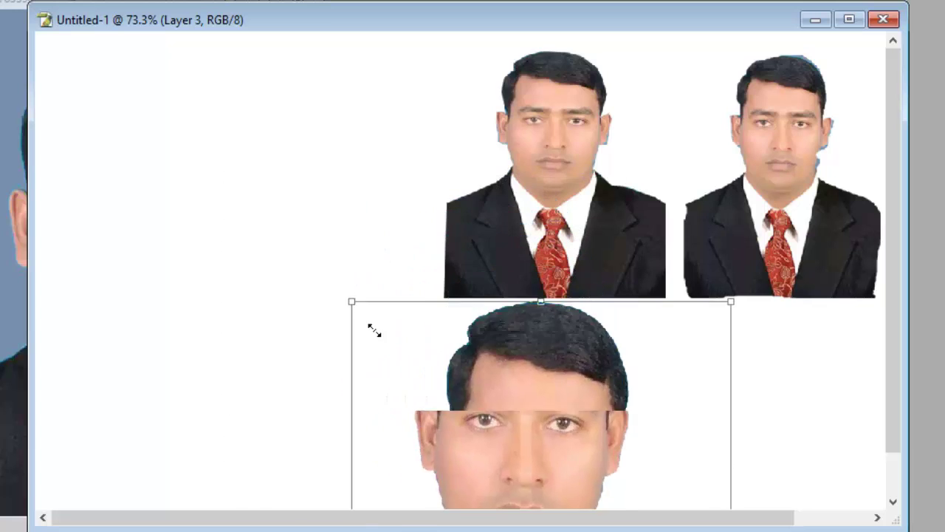
left_click_drag(559, 444, 247, 123)
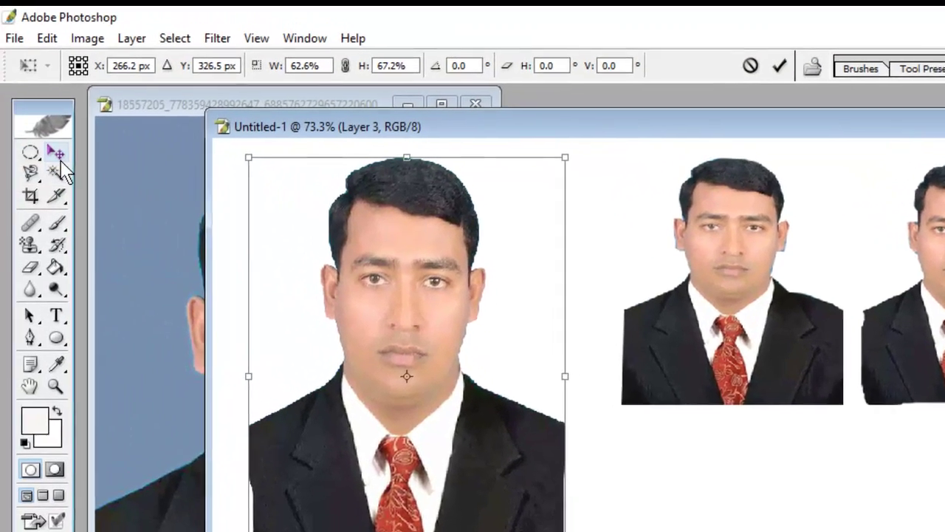
left_click(90, 172)
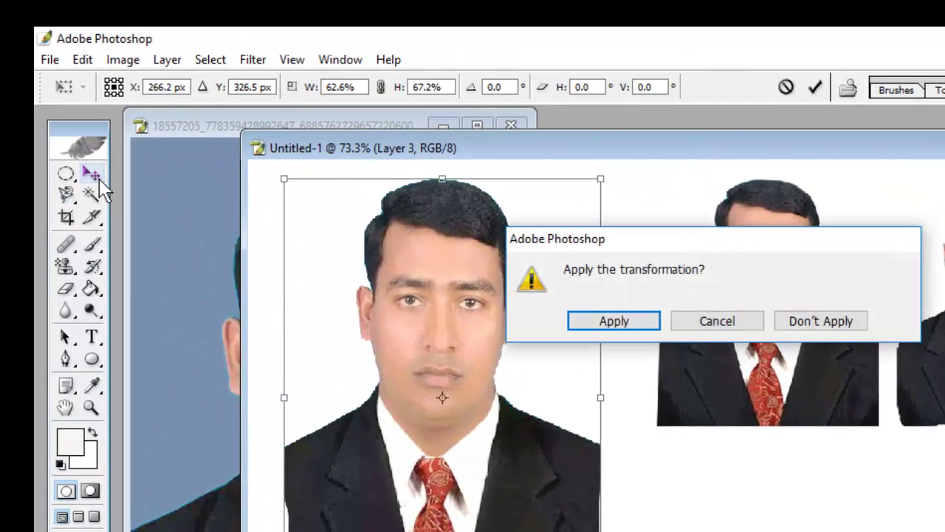
left_click(656, 327)
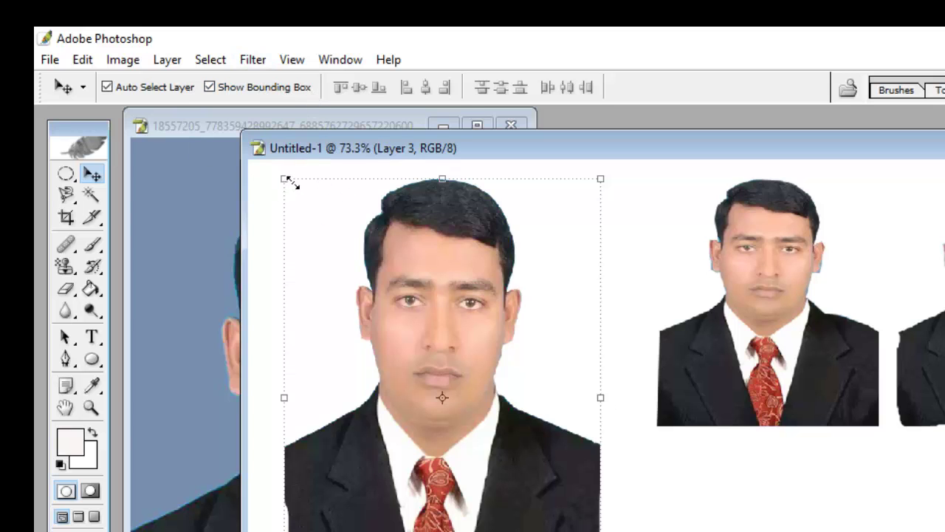
Step: Shrink the left copy, stretch it taller near the top, apply, then enlarge the middle copy
left_click_drag(290, 182, 363, 393)
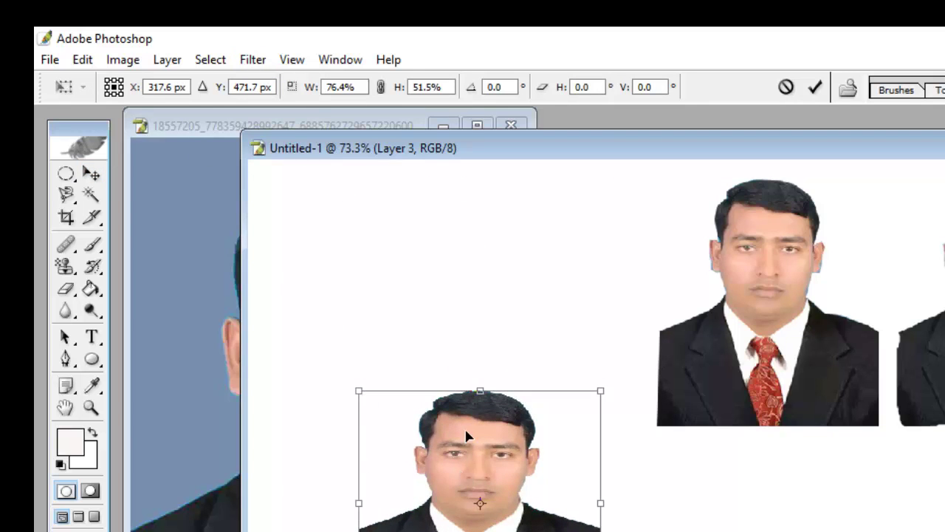
left_click_drag(468, 436, 464, 301)
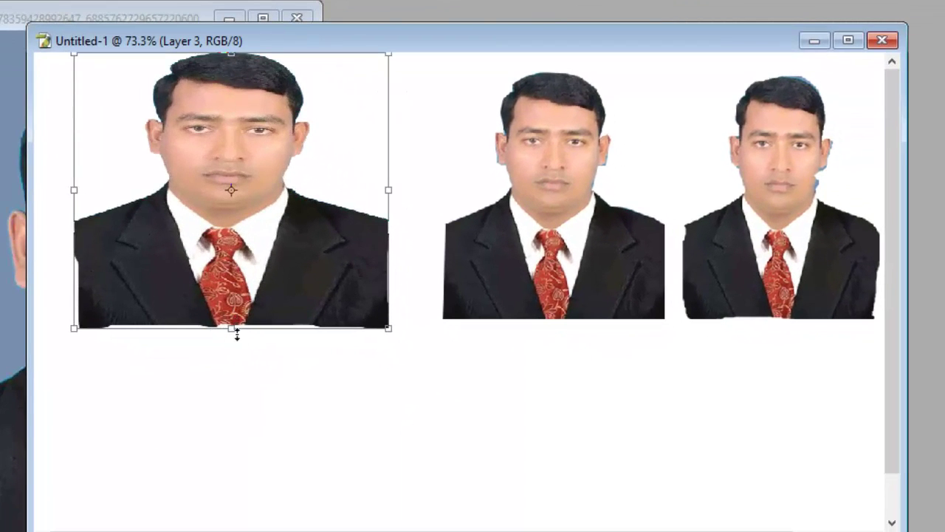
left_click_drag(237, 334, 251, 473)
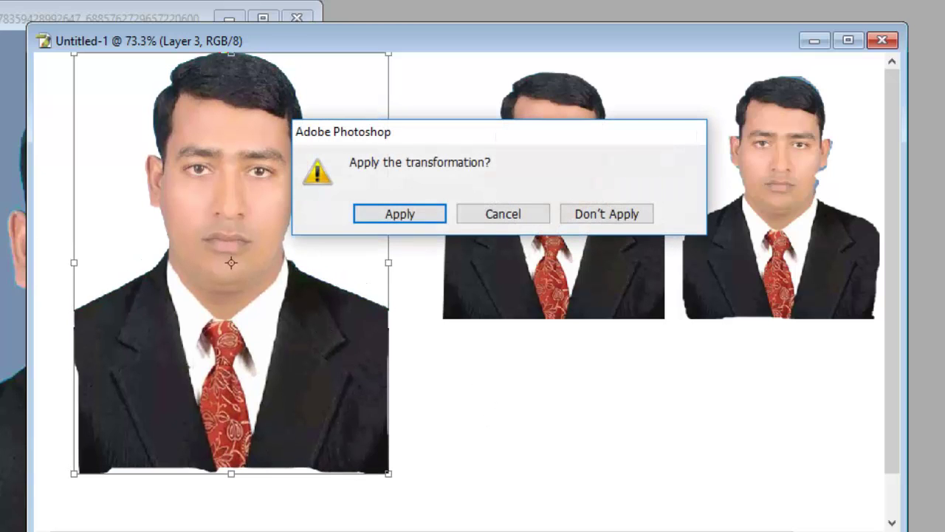
left_click(368, 222)
left_click(536, 207)
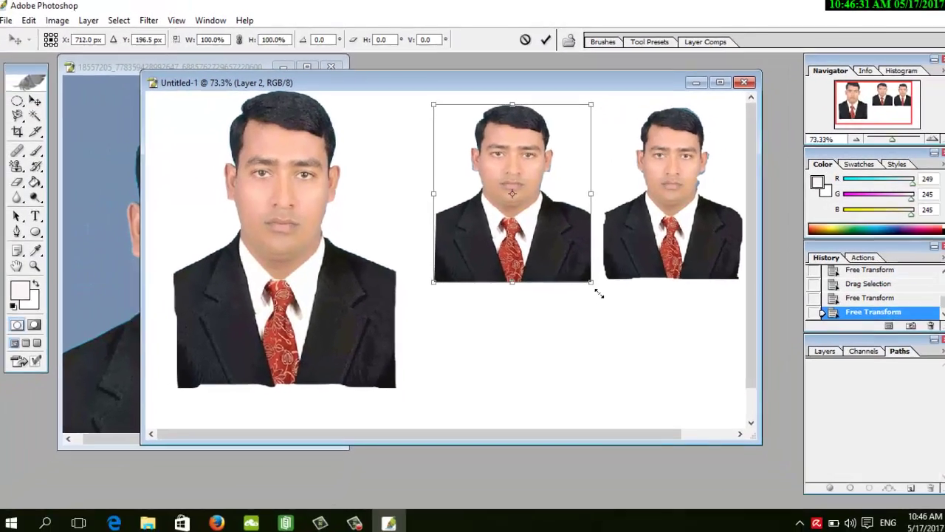
mouse_move(586, 285)
left_mouse_down()
mouse_move(606, 336)
mouse_move(567, 330)
left_mouse_up()
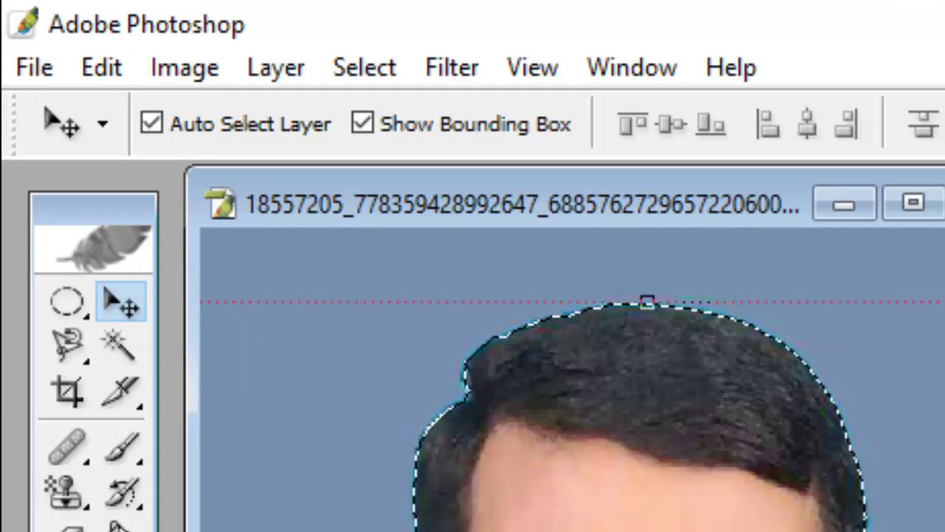
Step: Hide extras with Ctrl+H, switch to the Magic Wand, and maximize the original photo window
key("ctrl+h")
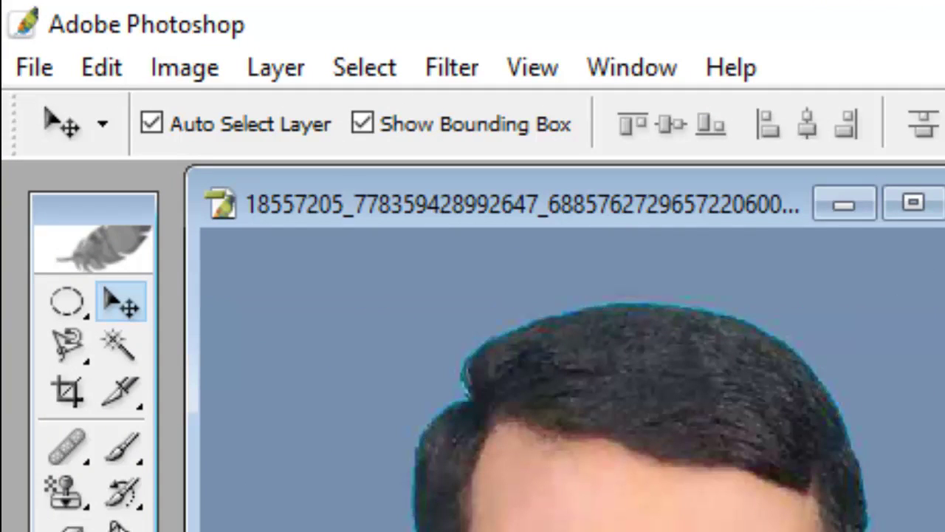
left_click(122, 369)
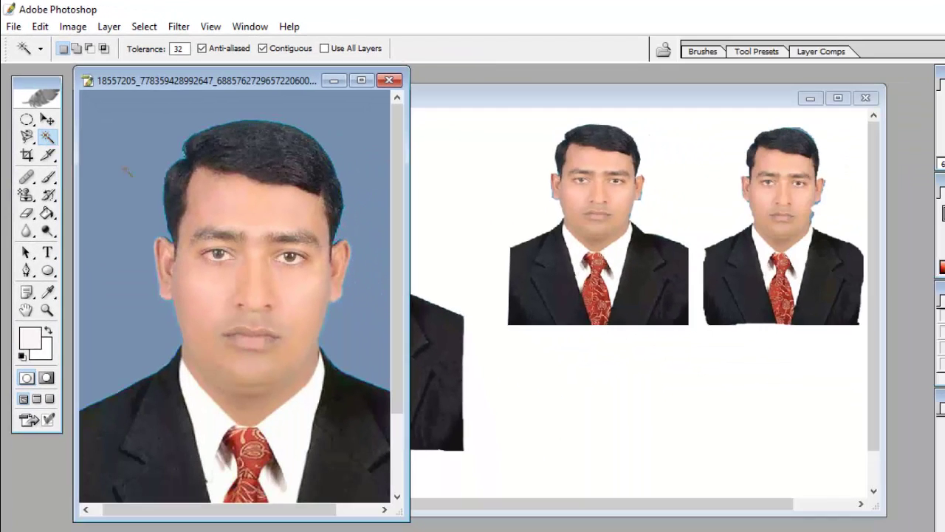
left_click(367, 81)
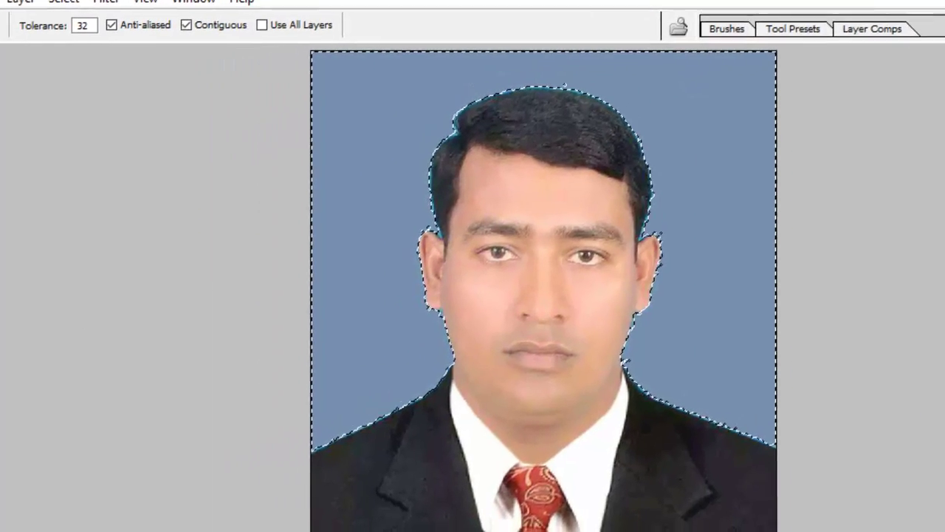
Step: Set the background colour to blue 3A37C2 and fill the selected background with it
left_click(89, 391)
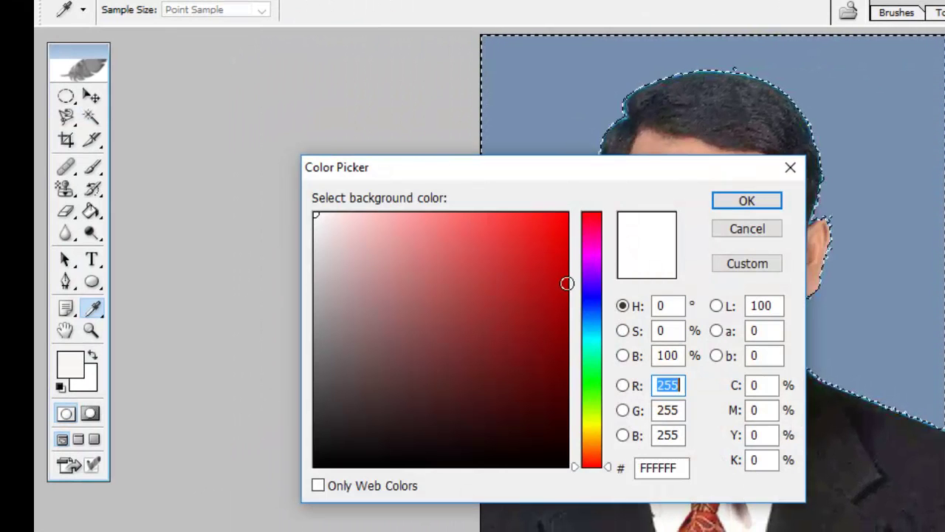
left_click(600, 330)
left_click_drag(597, 337, 599, 300)
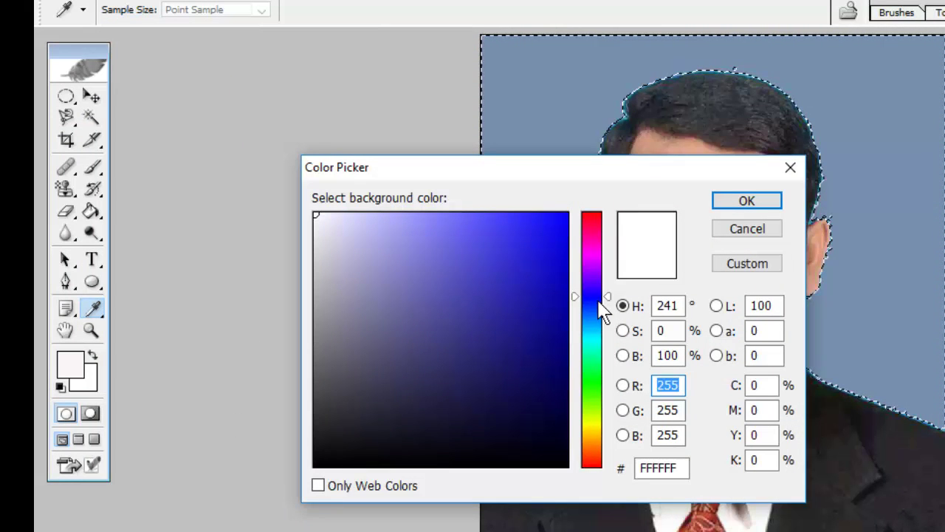
left_click(536, 259)
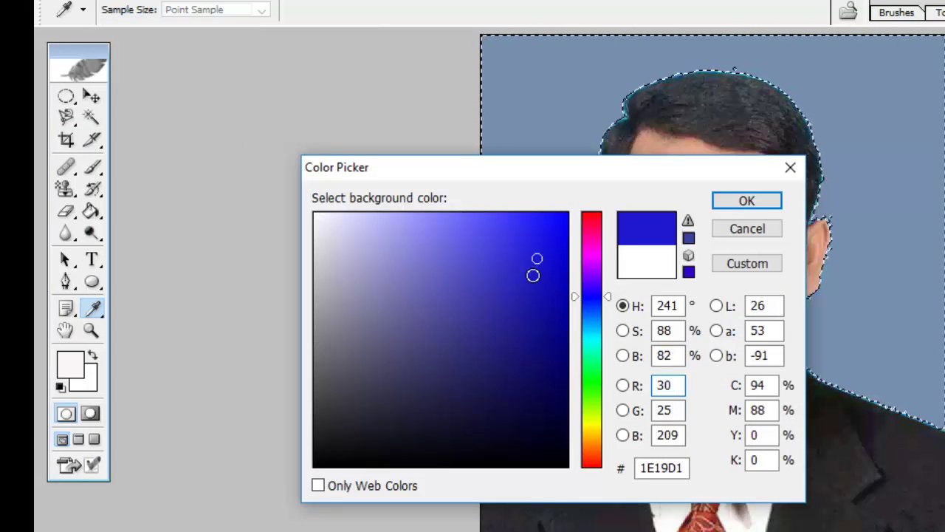
left_click(524, 270)
left_click(496, 274)
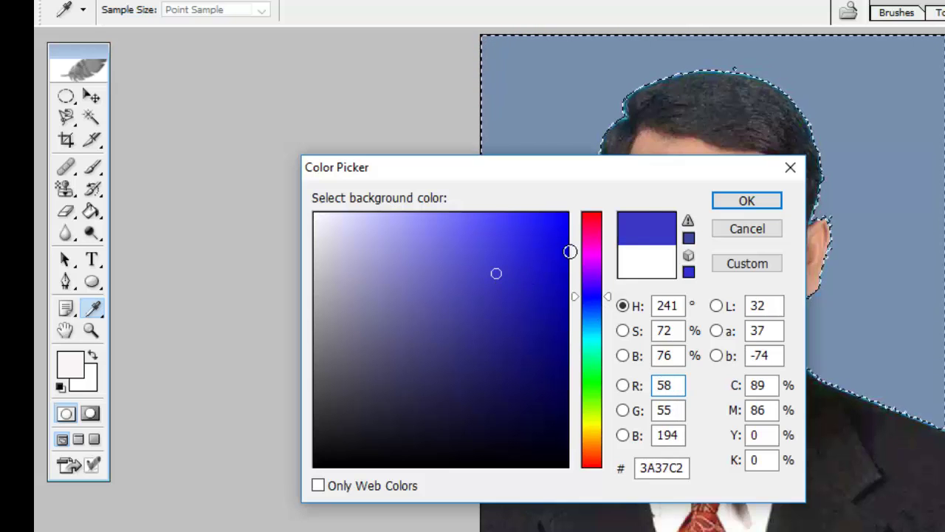
left_click(753, 203)
key("w")
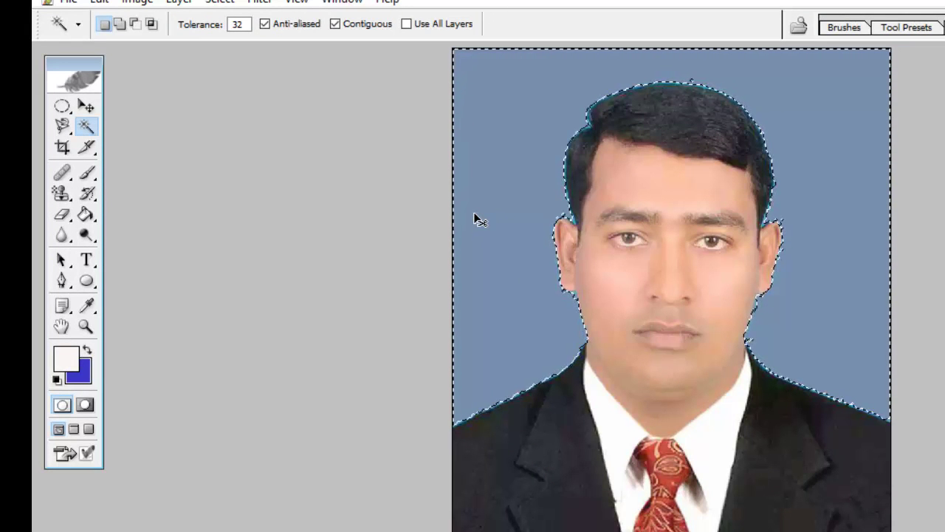
key("ctrl+BackSpace")
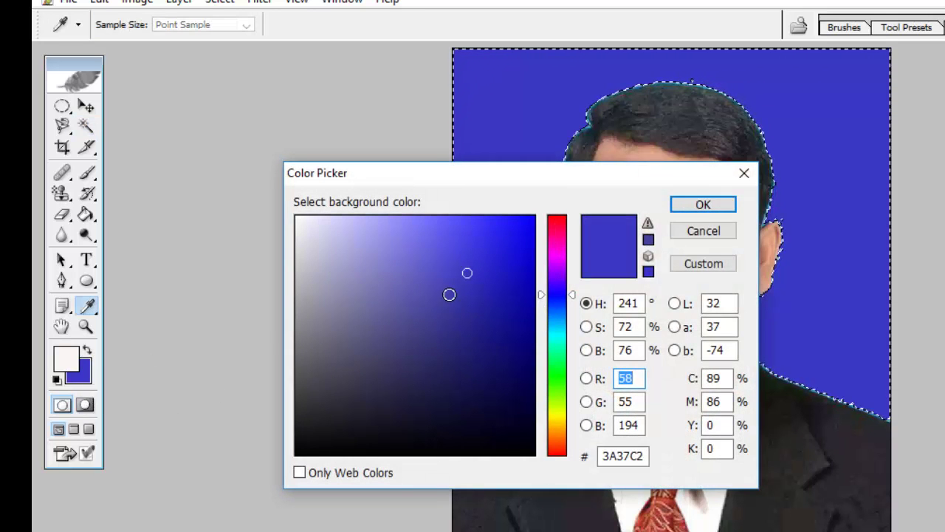
Step: Change the colour to muted blue 504EAF and refill the background
left_click(445, 288)
left_click(435, 266)
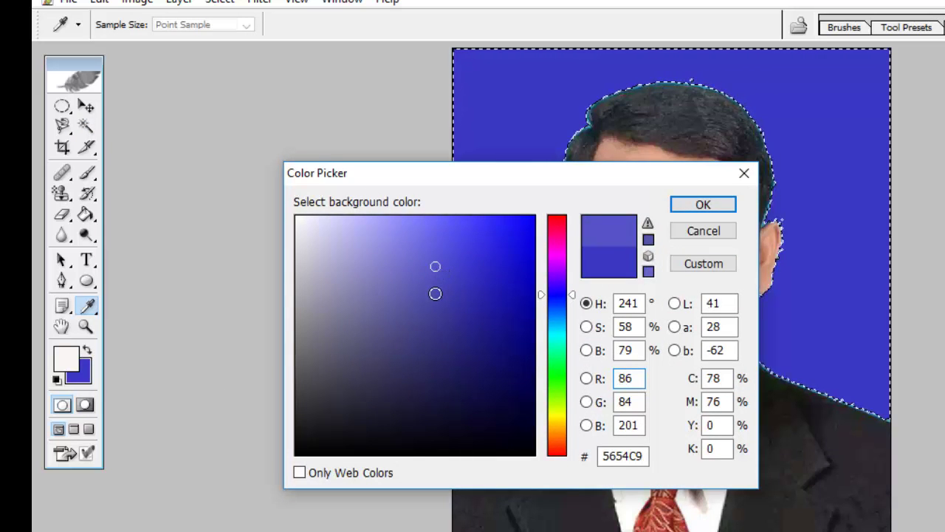
left_click(435, 296)
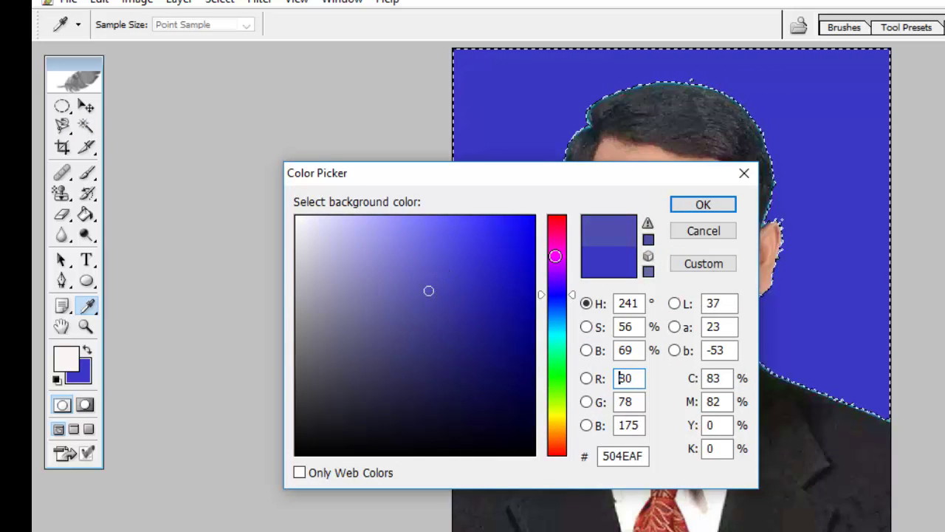
left_click(705, 208)
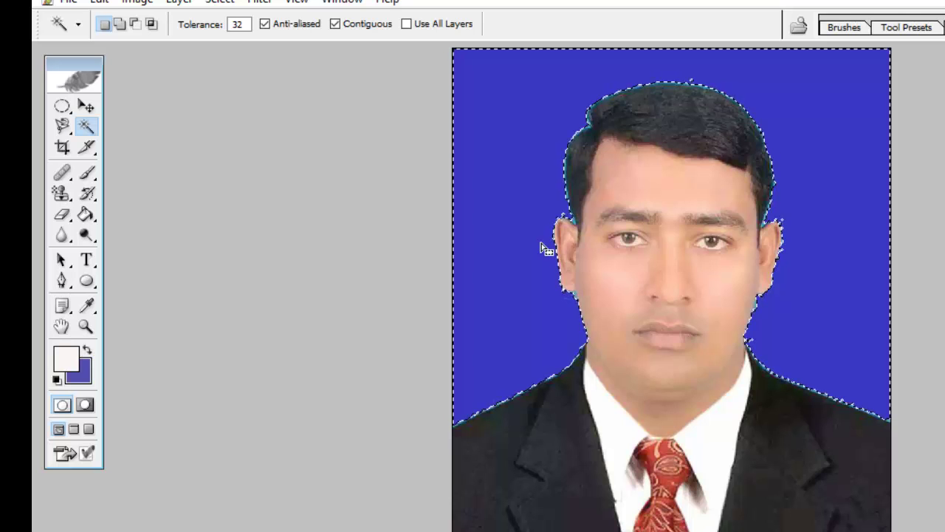
key("ctrl+BackSpace")
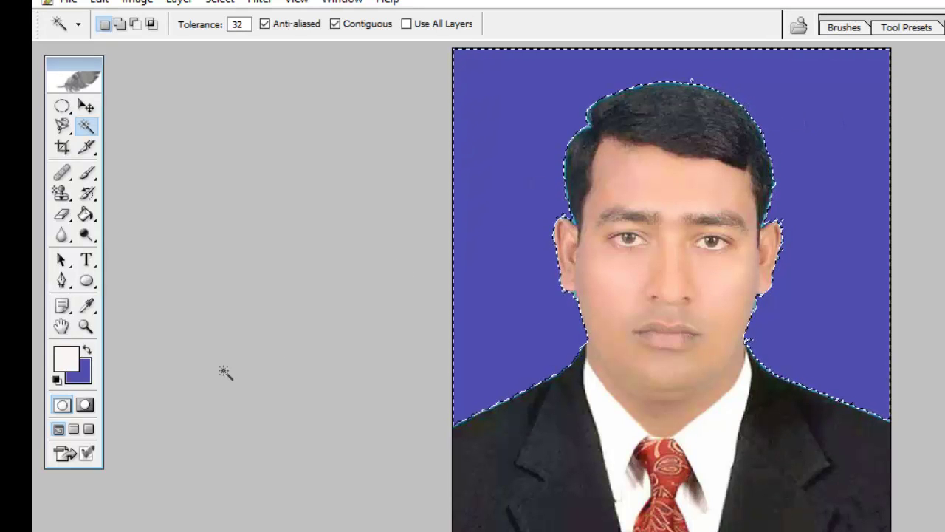
Step: Pick light lavender DFDFEE as the background colour and fill the background with it
left_click(89, 383)
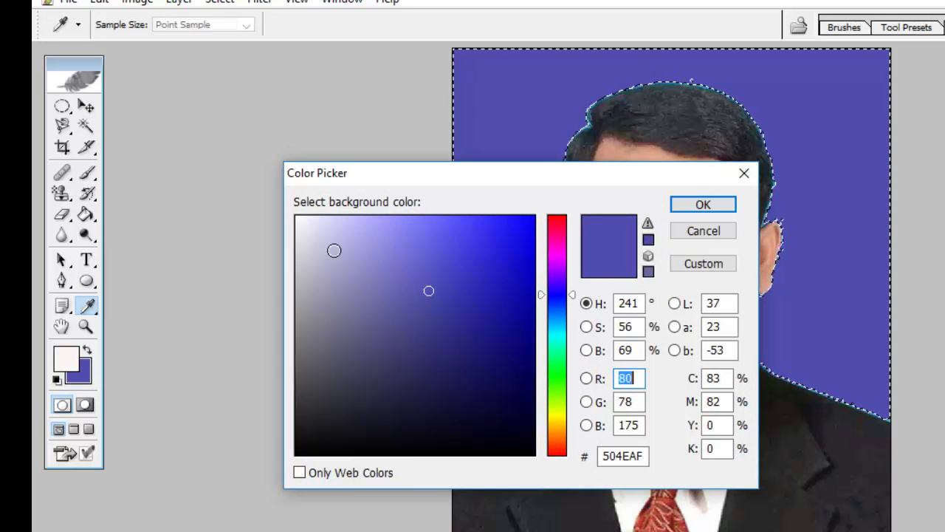
left_click(310, 231)
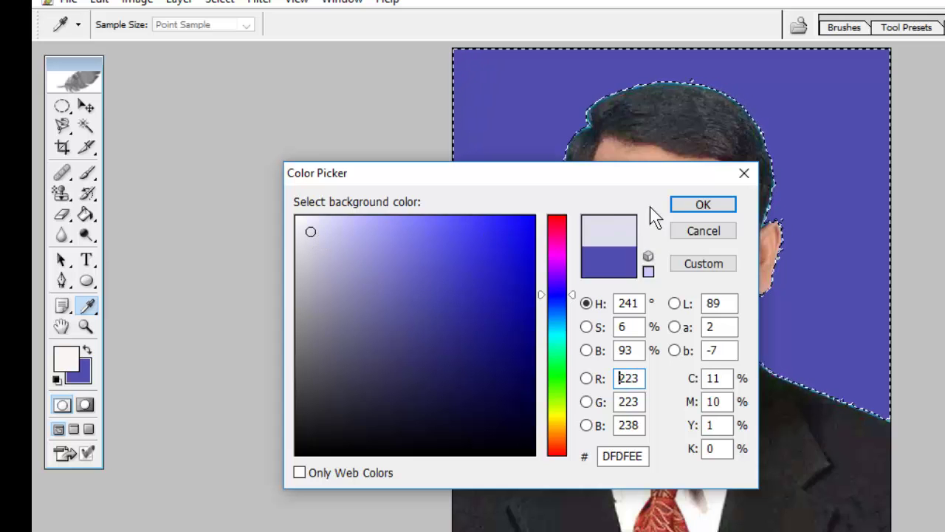
left_click(703, 208)
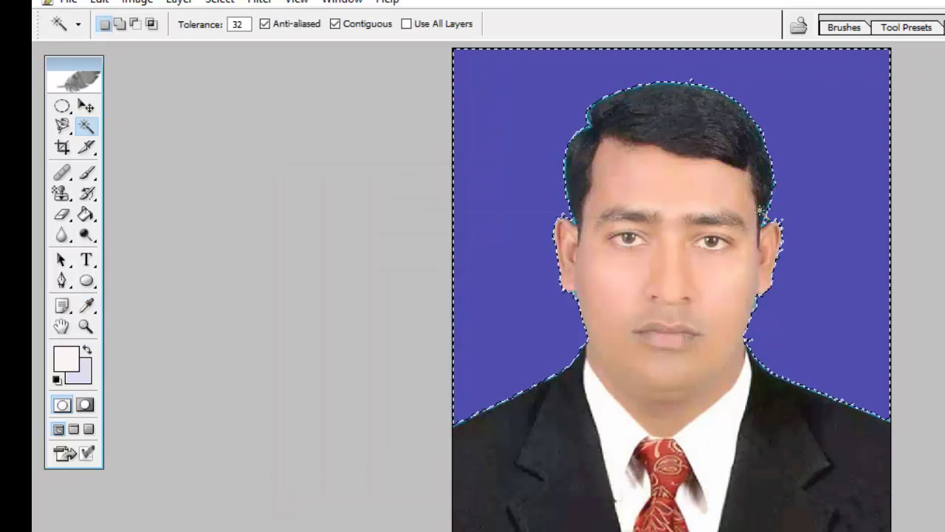
key("Delete")
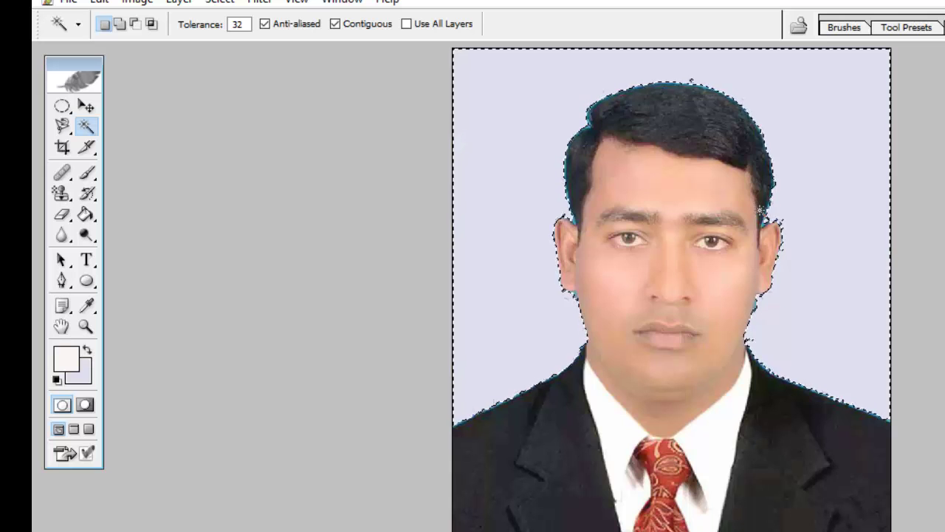